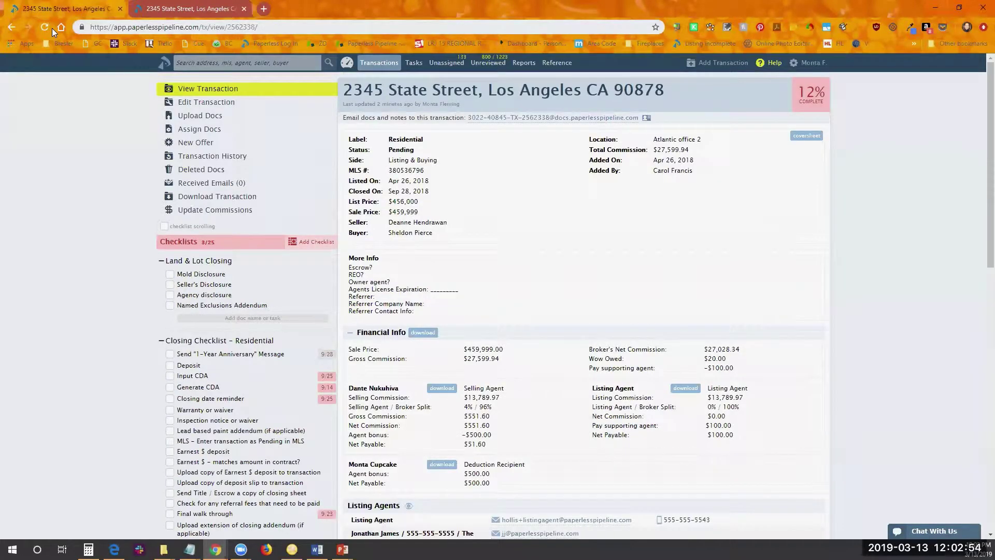
# Step: Open the blank Note / Email composer from the 2345 State Street transaction's document buttons
pyautogui.scroll(-7, 510, 283)
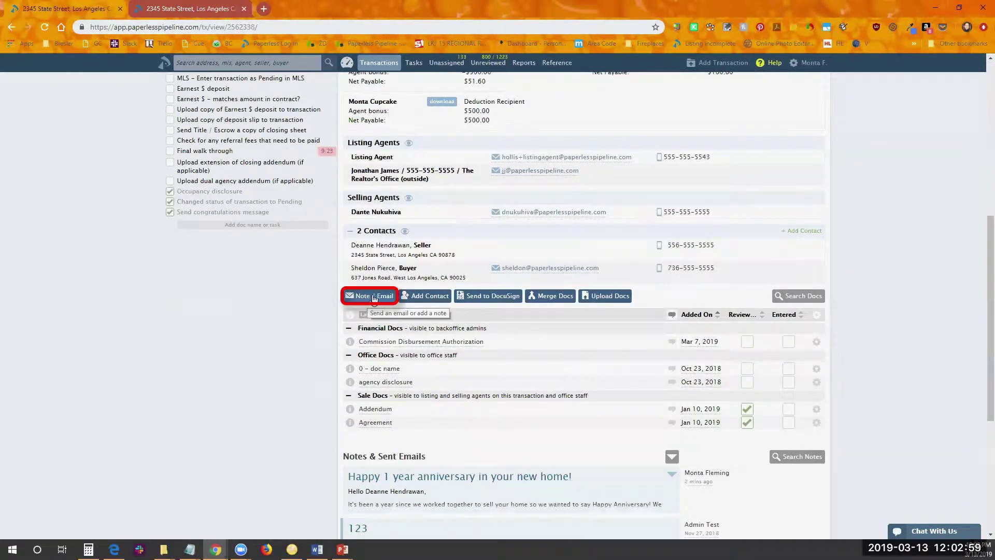
pyautogui.click(374, 296)
pyautogui.scroll(-2, 438, 261)
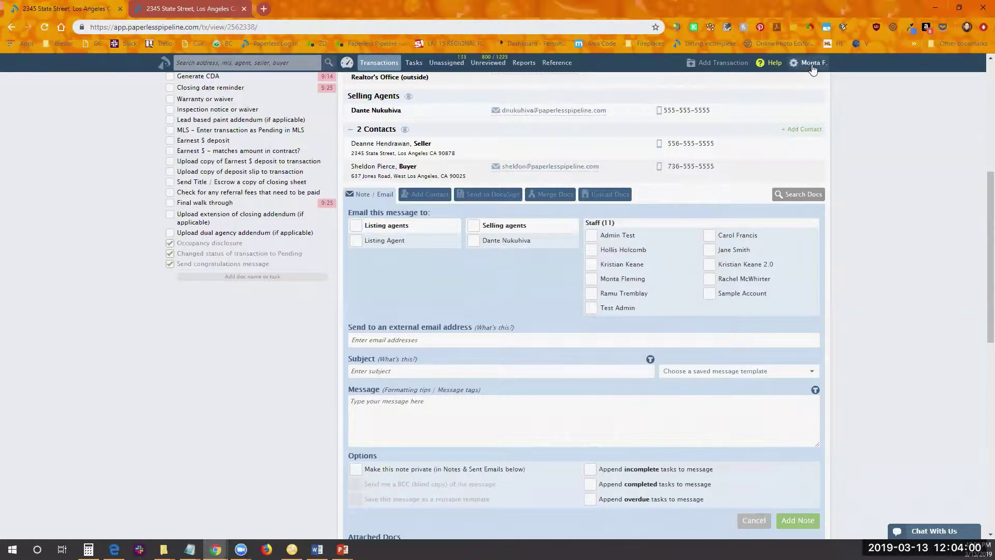
# Step: Open an agent's user page via Admin / Settings > Manage Users in a new tab, then return to the email form
pyautogui.click(813, 67)
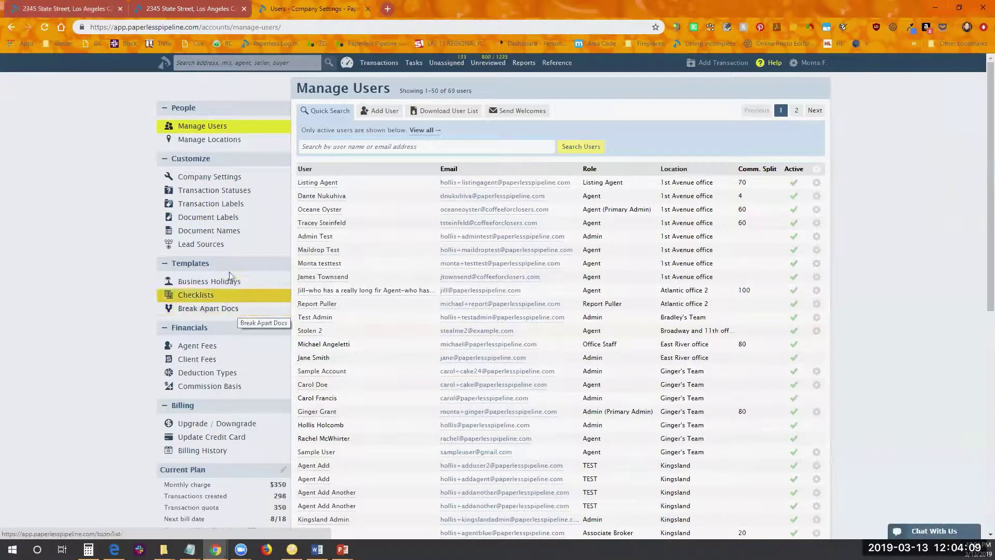
pyautogui.click(317, 223)
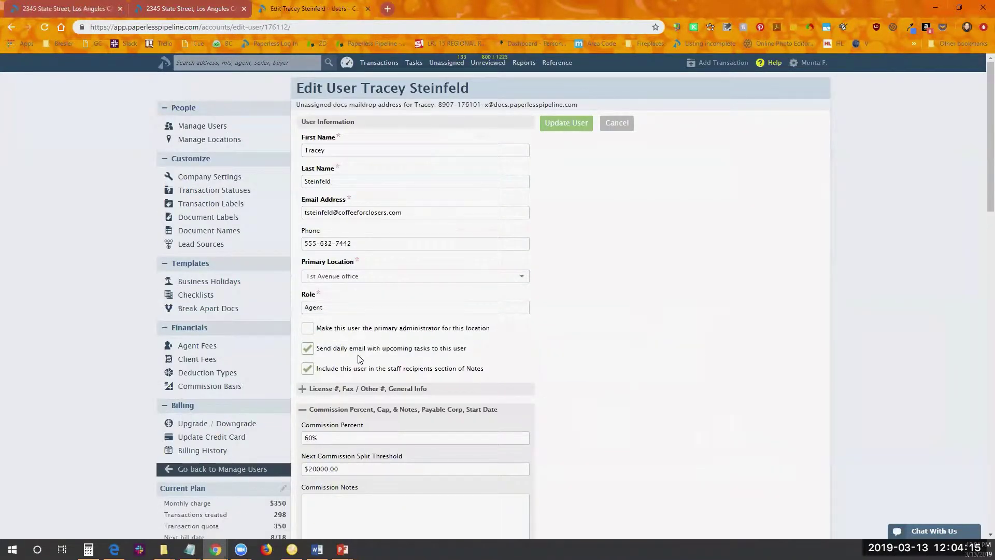
pyautogui.moveTo(358, 367)
pyautogui.click(105, 9)
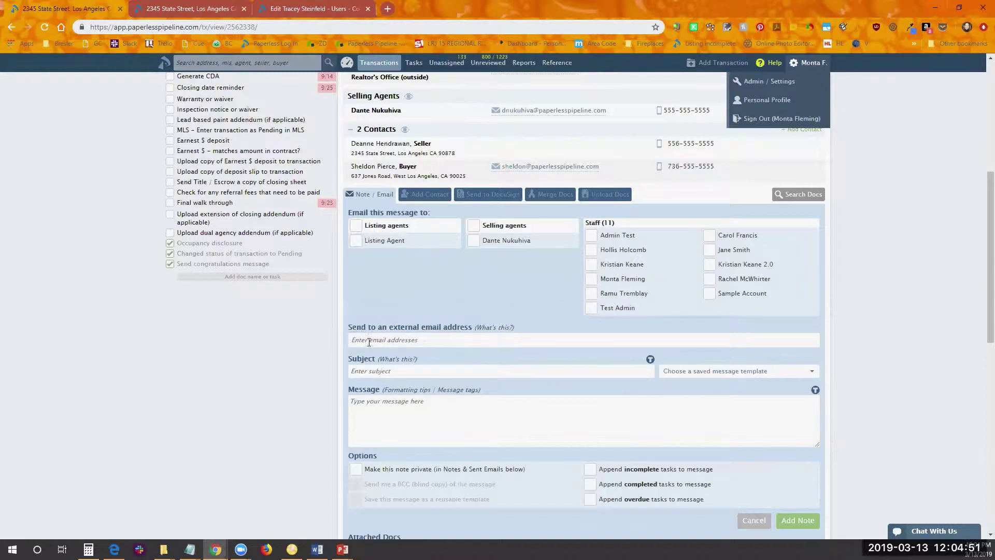
pyautogui.click(421, 335)
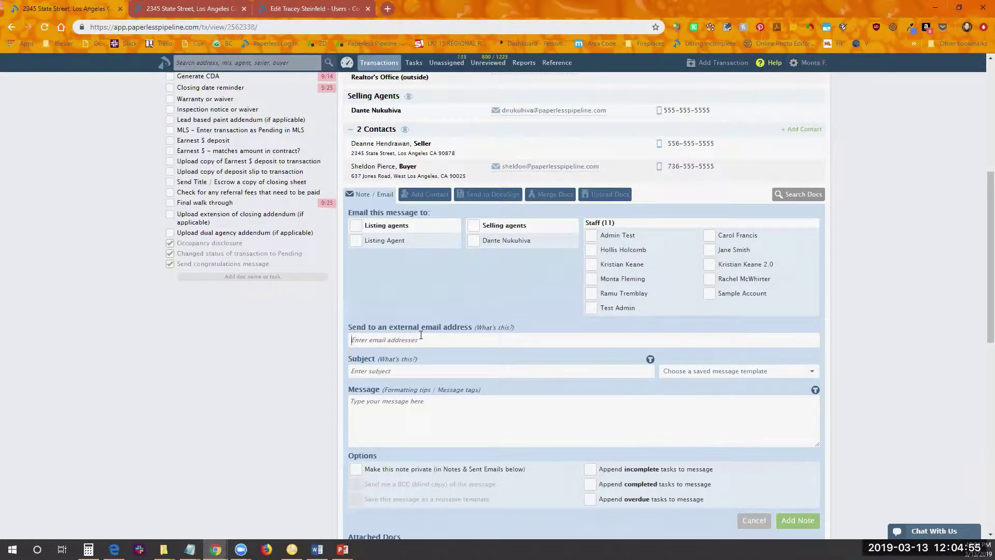
pyautogui.write('jane')
pyautogui.press('Return')
pyautogui.scroll(2, 449, 348)
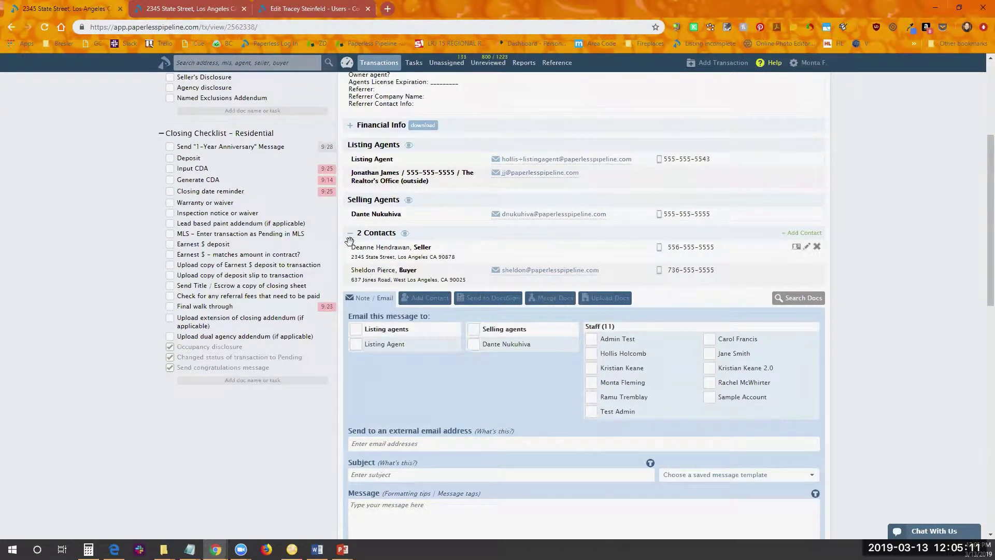
pyautogui.moveTo(374, 274); pyautogui.dragTo(408, 455)
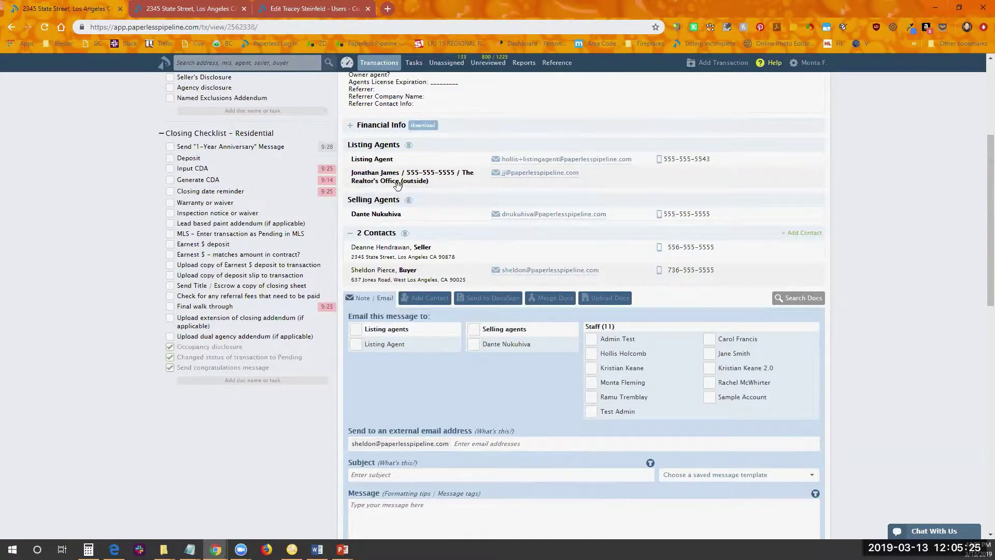
pyautogui.moveTo(387, 178); pyautogui.dragTo(519, 444)
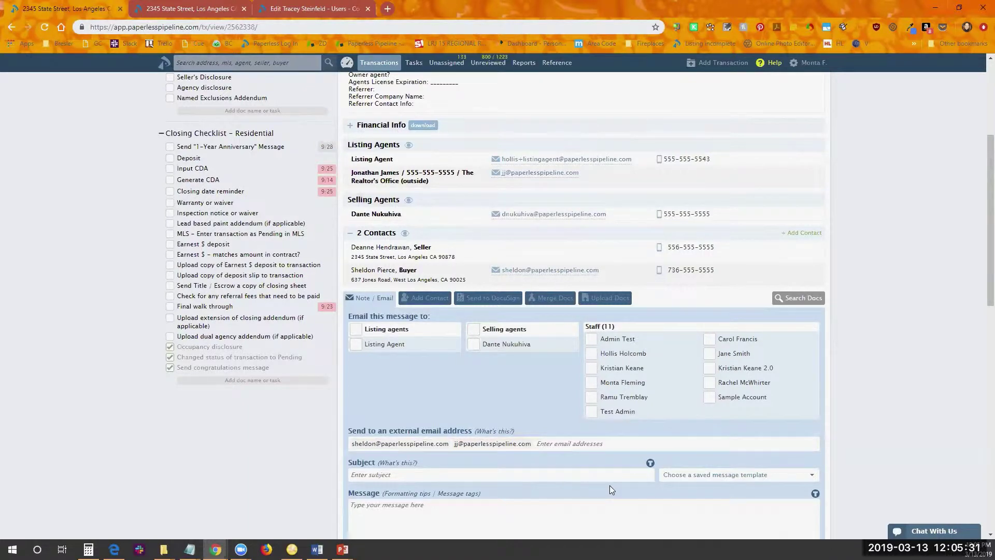
# Step: Insert the Listing Agent's and Selling Agent's contact details into an enlarged Message box
pyautogui.scroll(-1, 609, 486)
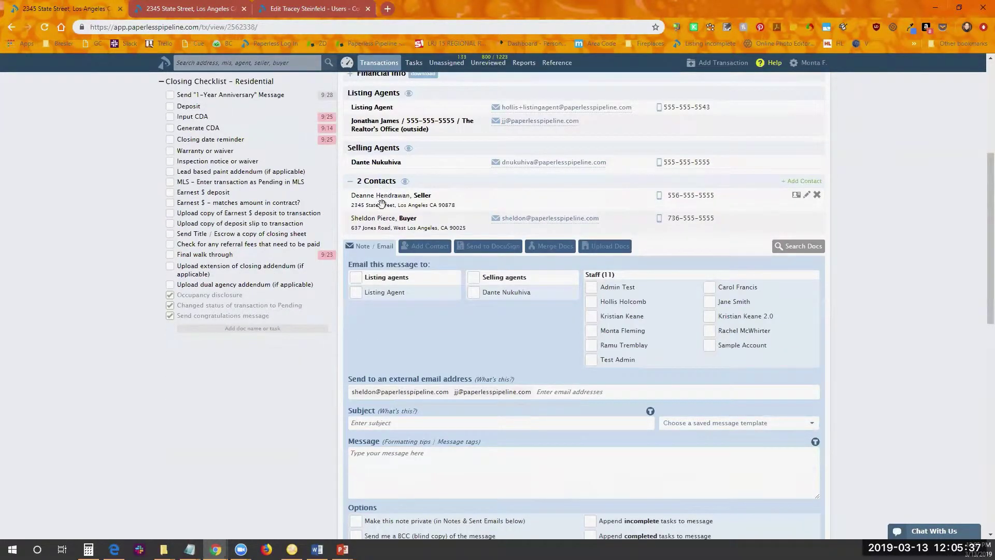
pyautogui.moveTo(405, 181)
pyautogui.moveTo(386, 124); pyautogui.dragTo(438, 474)
pyautogui.moveTo(815, 496); pyautogui.dragTo(818, 545)
pyautogui.scroll(-1, 709, 429)
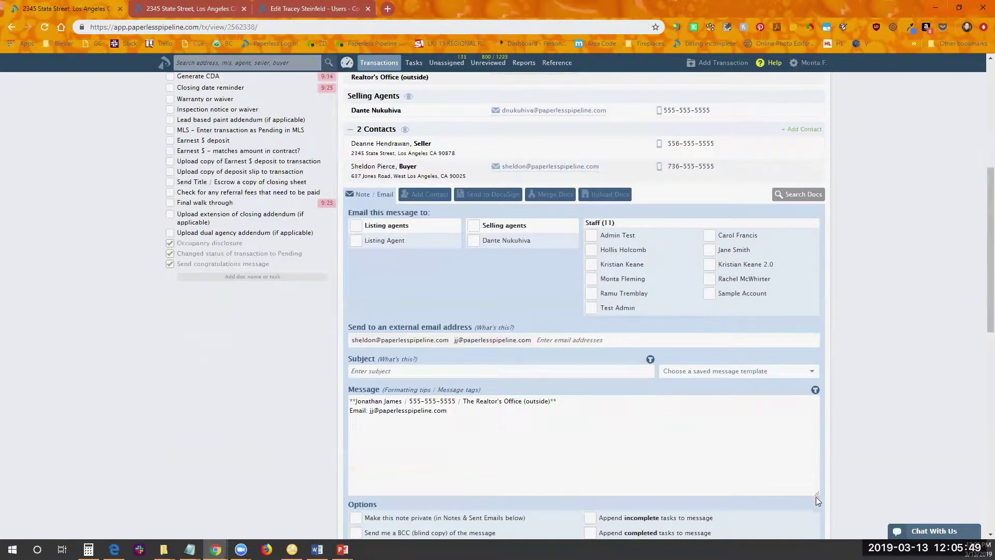
pyautogui.moveTo(816, 497); pyautogui.dragTo(817, 517)
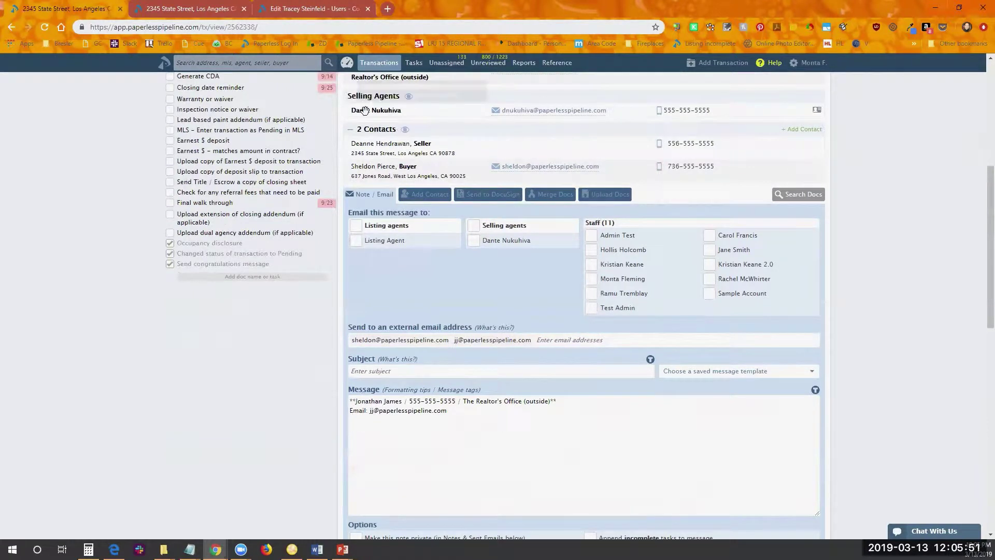
pyautogui.moveTo(365, 110); pyautogui.dragTo(383, 433)
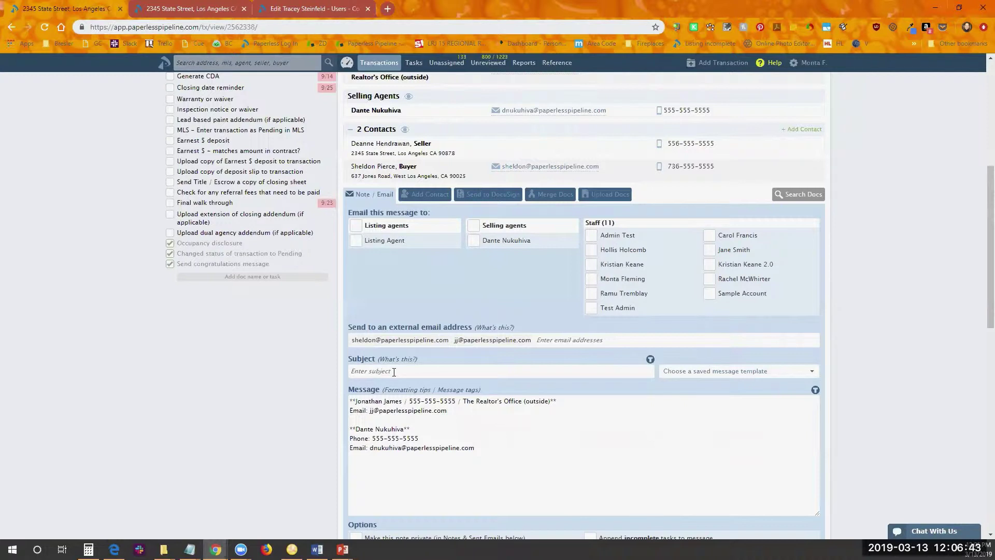
# Step: Enter 'Closing docs' as the subject, removing the stray pipe character before it
pyautogui.moveTo(394, 364)
pyautogui.click(392, 370)
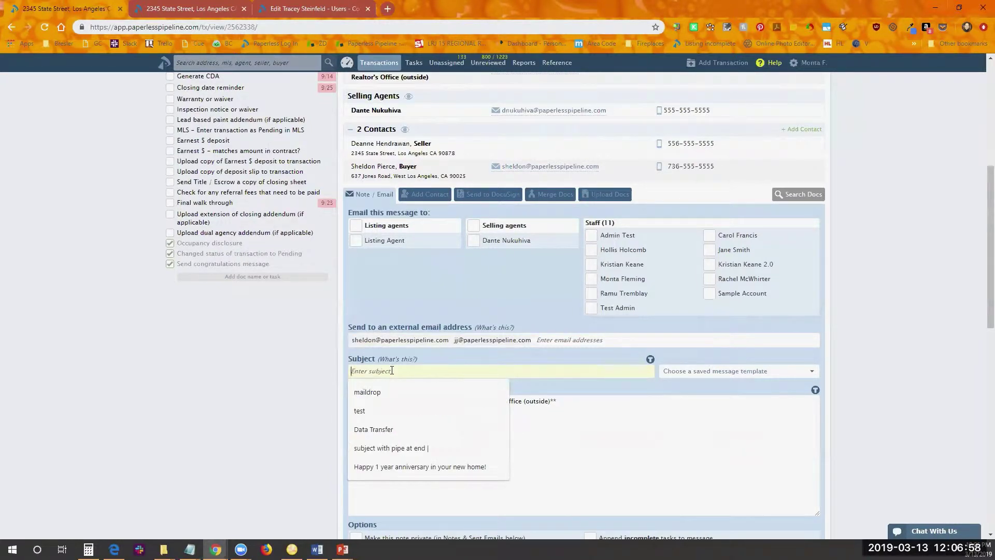
pyautogui.write('|')
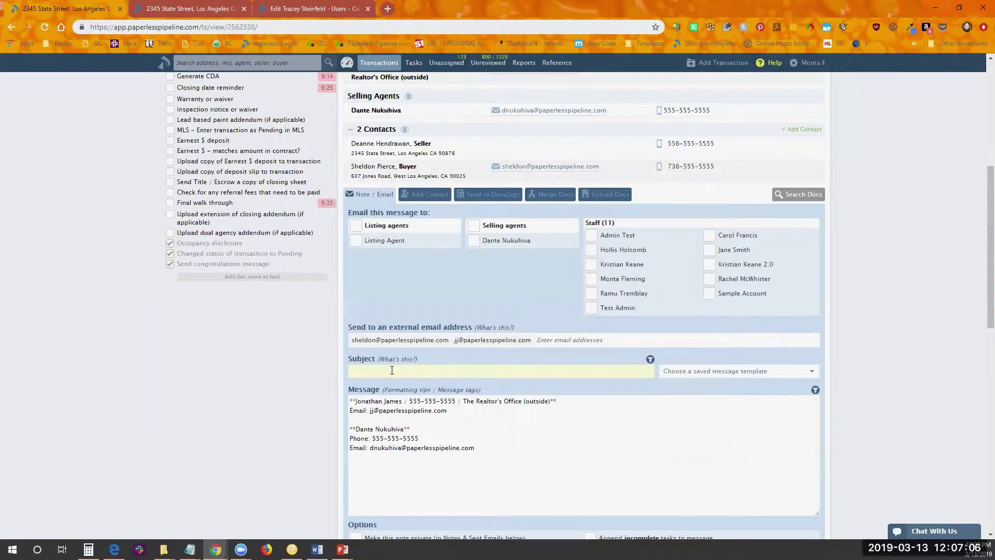
pyautogui.write('Closing docs')
pyautogui.click(355, 372)
pyautogui.press('BackSpace')
pyautogui.press('BackSpace')
pyautogui.press('BackSpace')
pyautogui.scroll(-2, 464, 432)
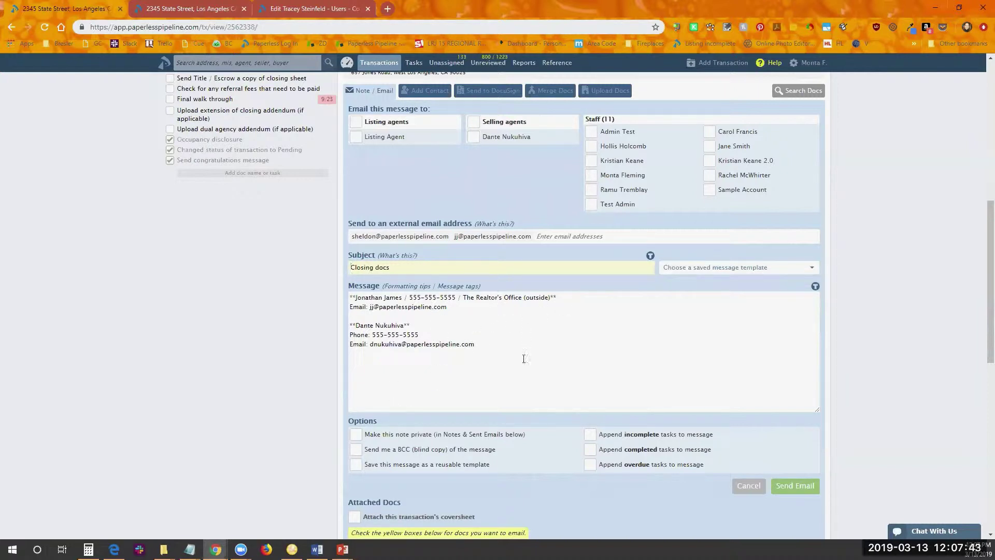
# Step: Tick 'Save this message as a reusable template', suggested name Closing docs
pyautogui.moveTo(524, 358); pyautogui.dragTo(328, 298)
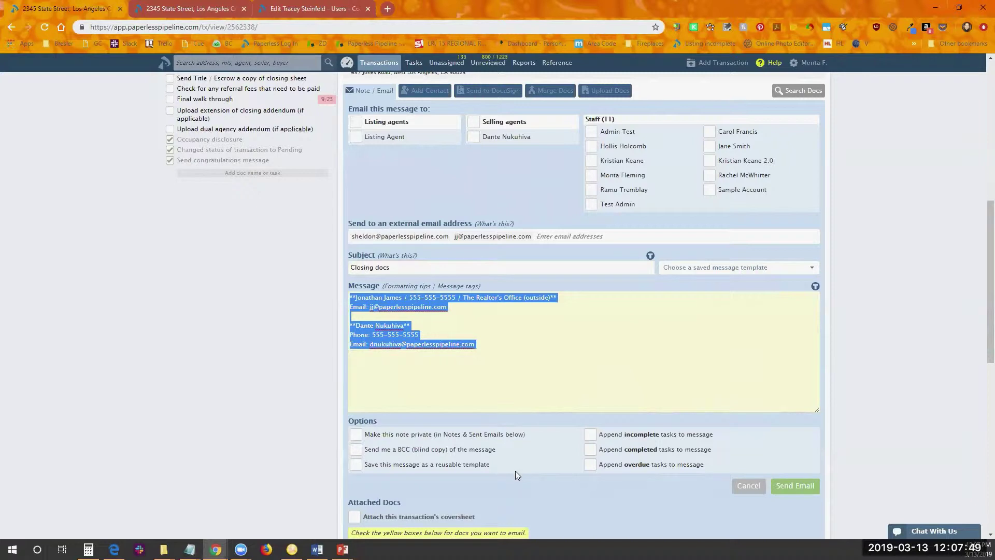
pyautogui.click(413, 465)
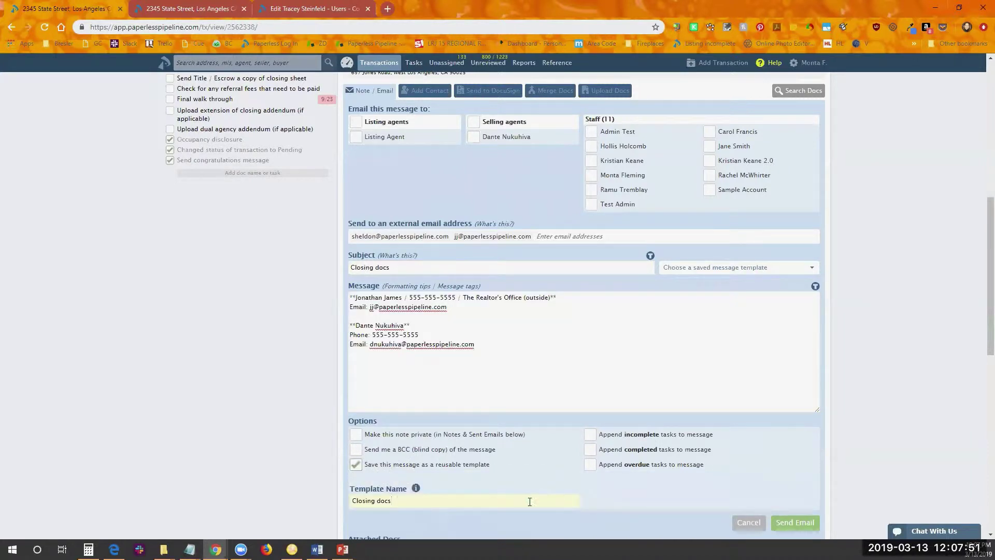
pyautogui.moveTo(400, 499); pyautogui.dragTo(328, 489)
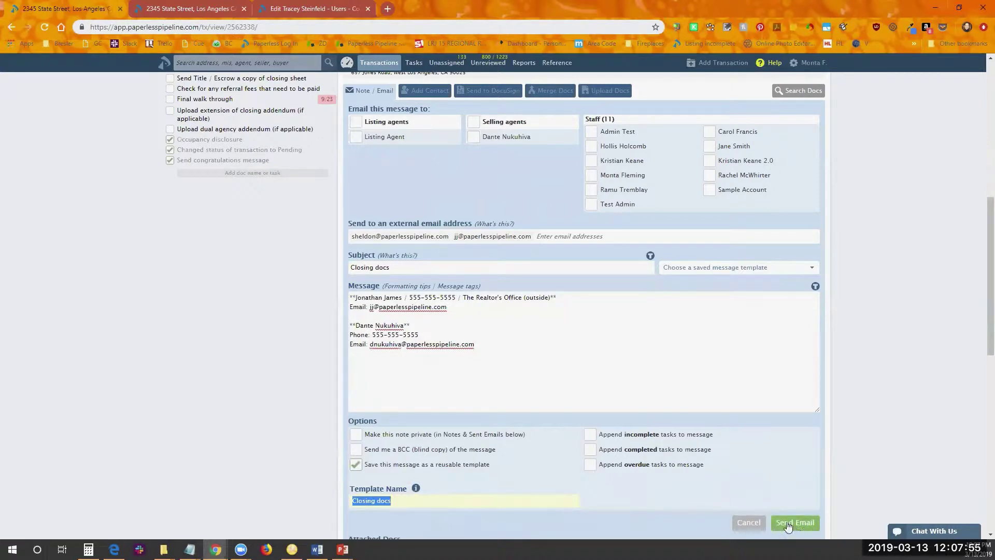
# Step: Load the Basic message saved template into the composer
pyautogui.click(723, 272)
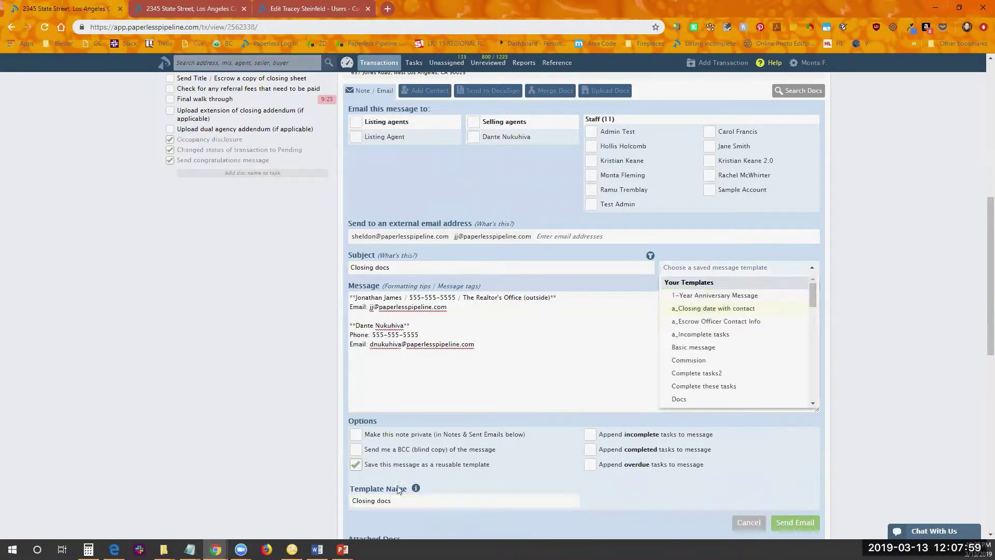
pyautogui.moveTo(811, 297)
pyautogui.mouseDown()
pyautogui.moveTo(820, 358)
pyautogui.moveTo(818, 290)
pyautogui.moveTo(814, 298)
pyautogui.mouseUp()
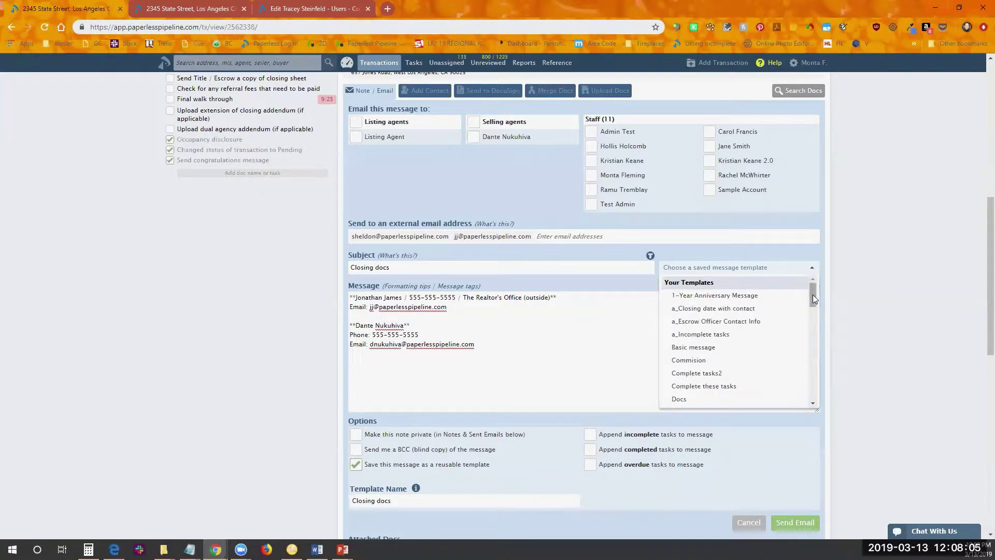
pyautogui.click(608, 369)
pyautogui.click(745, 267)
pyautogui.click(735, 347)
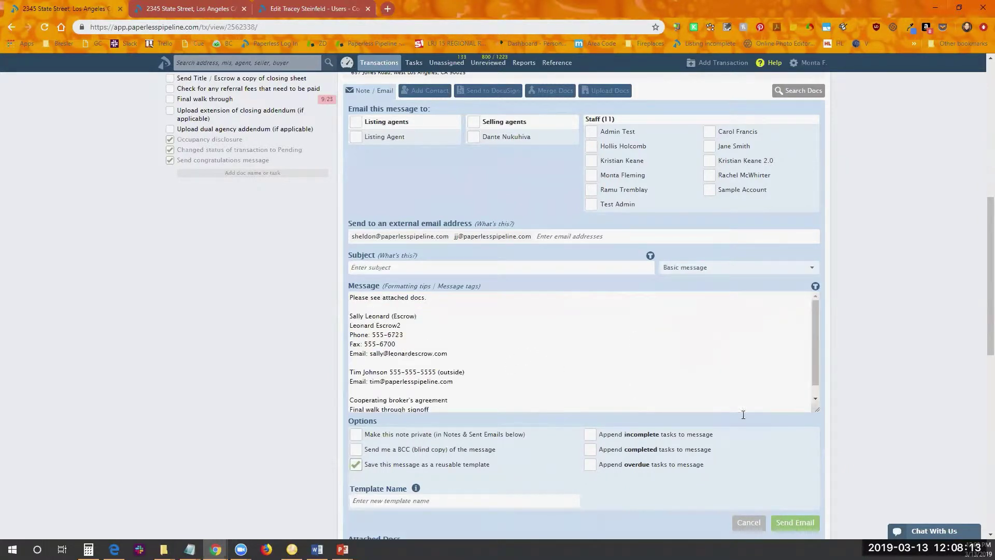
# Step: Enlarge the Message box so the full Basic message text is visible
pyautogui.moveTo(818, 410); pyautogui.dragTo(817, 470)
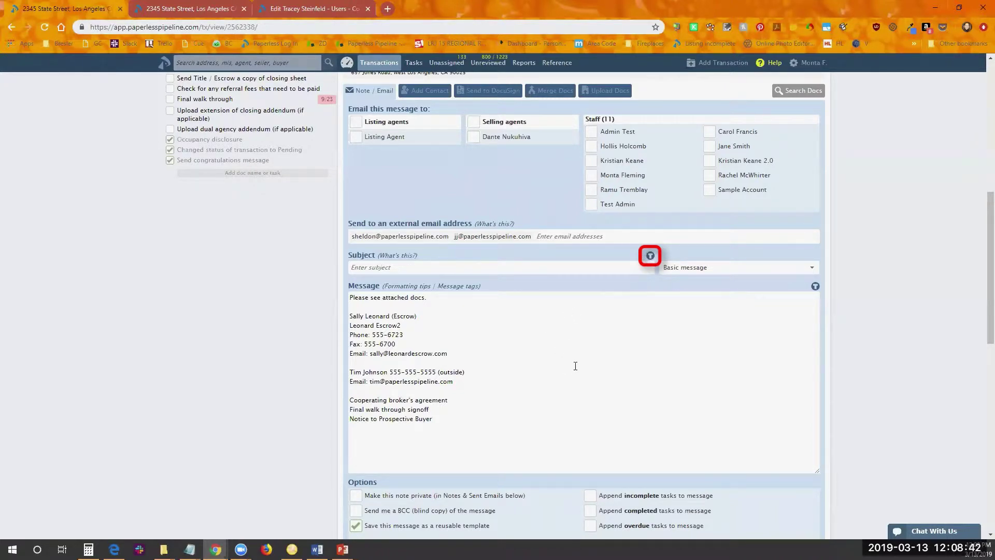
pyautogui.scroll(2, 536, 174)
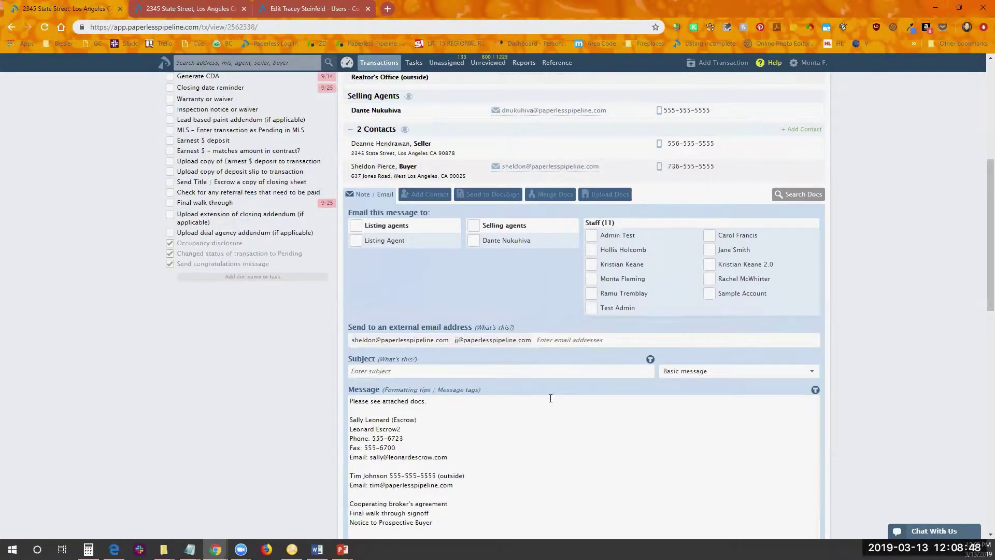
pyautogui.scroll(-2, 553, 401)
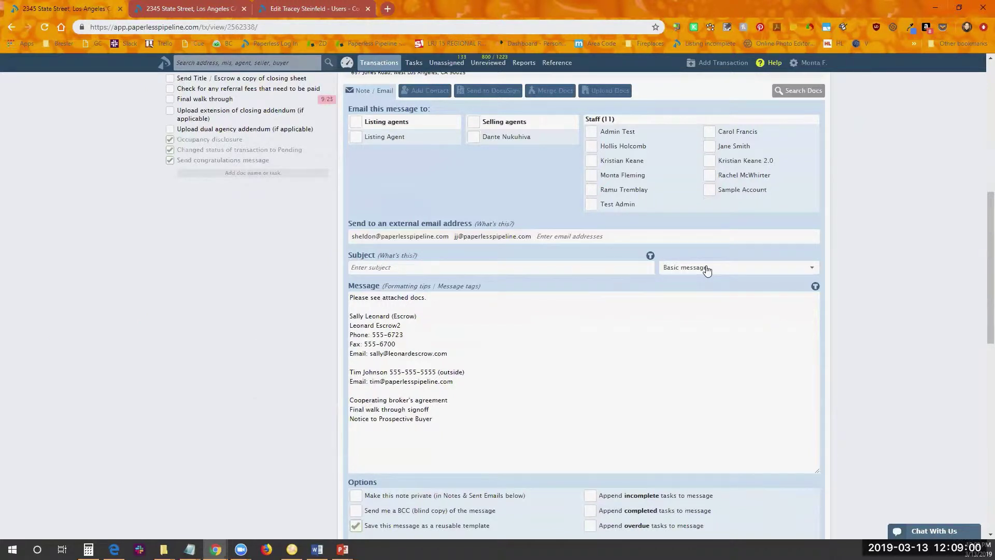
# Step: Apply the 'a_Closing date with contact' template to the subject and message
pyautogui.click(805, 270)
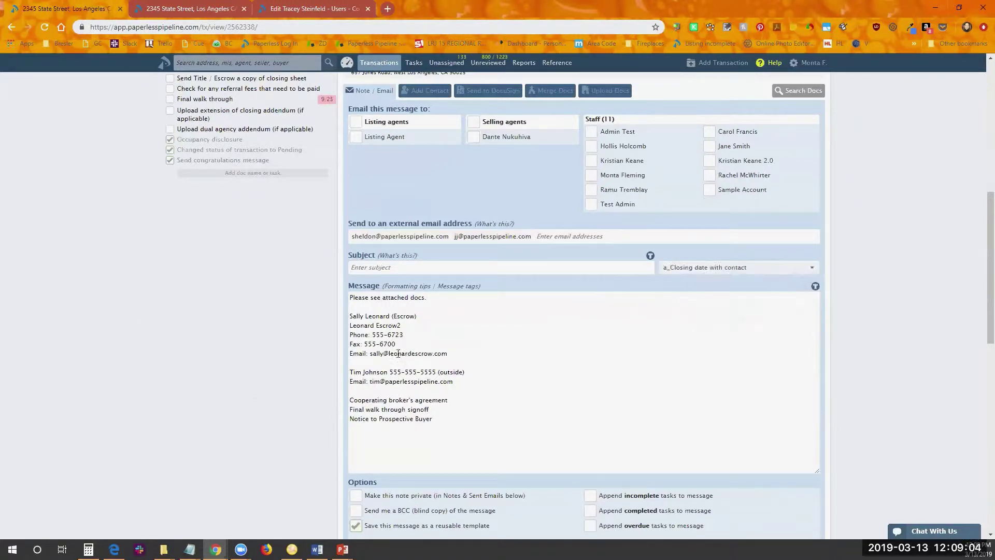
pyautogui.click(726, 309)
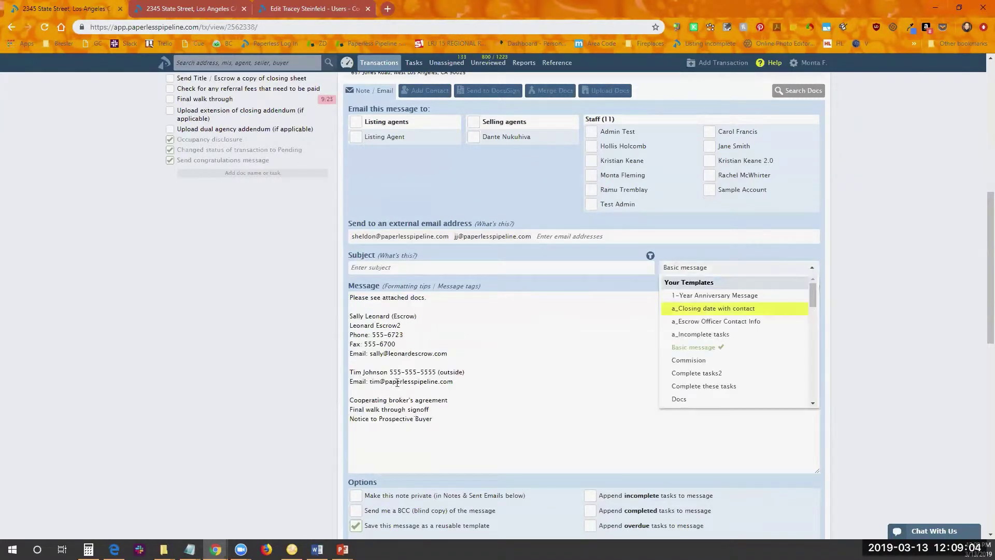
pyautogui.press('Return')
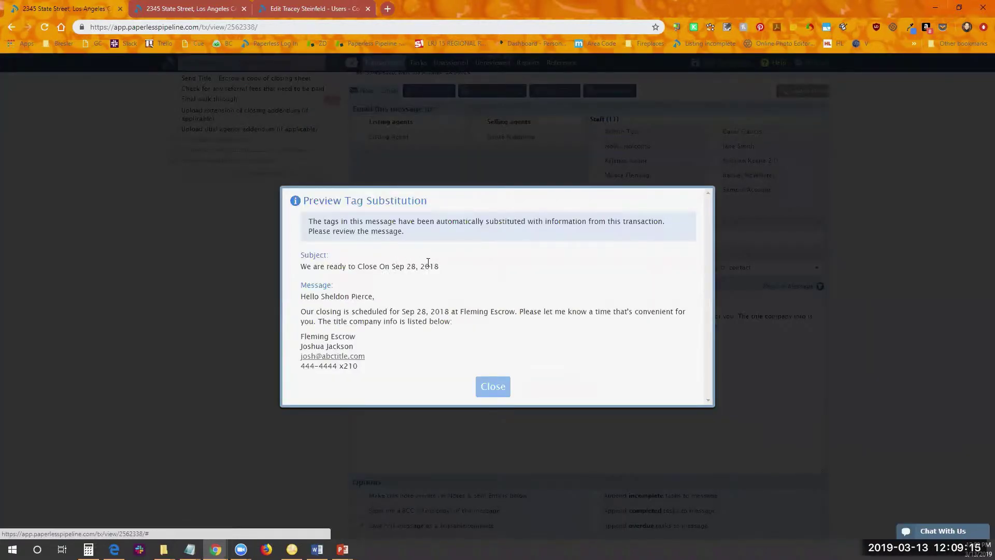
# Step: Check the substituted close date and escrow company name in the message preview
pyautogui.moveTo(435, 263); pyautogui.dragTo(440, 267)
pyautogui.moveTo(302, 335); pyautogui.dragTo(355, 336)
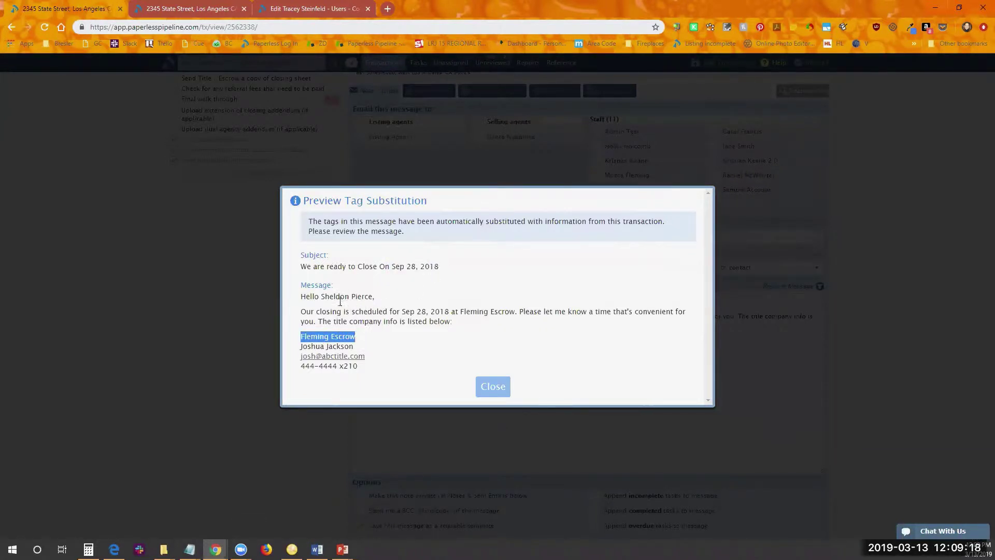
pyautogui.click(493, 388)
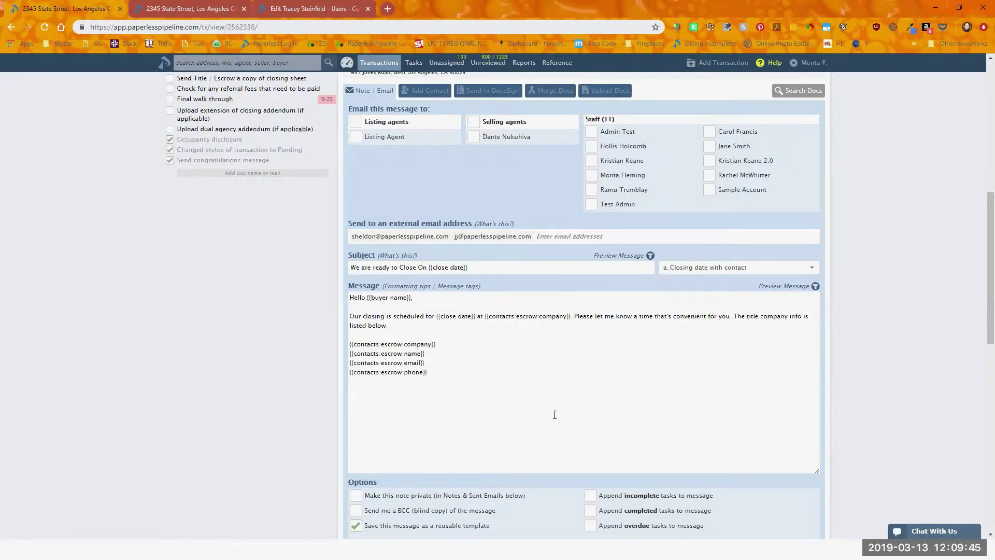
pyautogui.click(444, 388)
pyautogui.scroll(2, 464, 336)
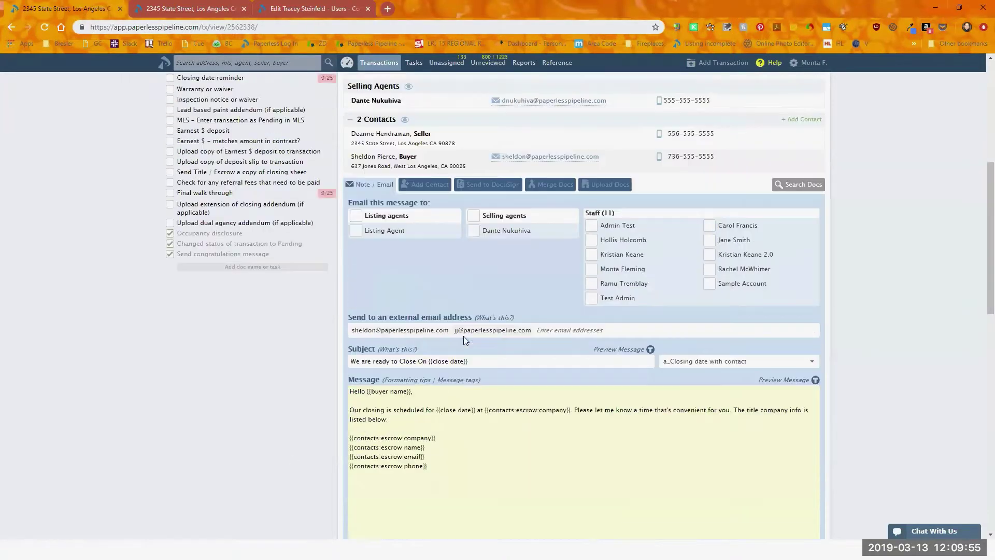
pyautogui.moveTo(376, 109)
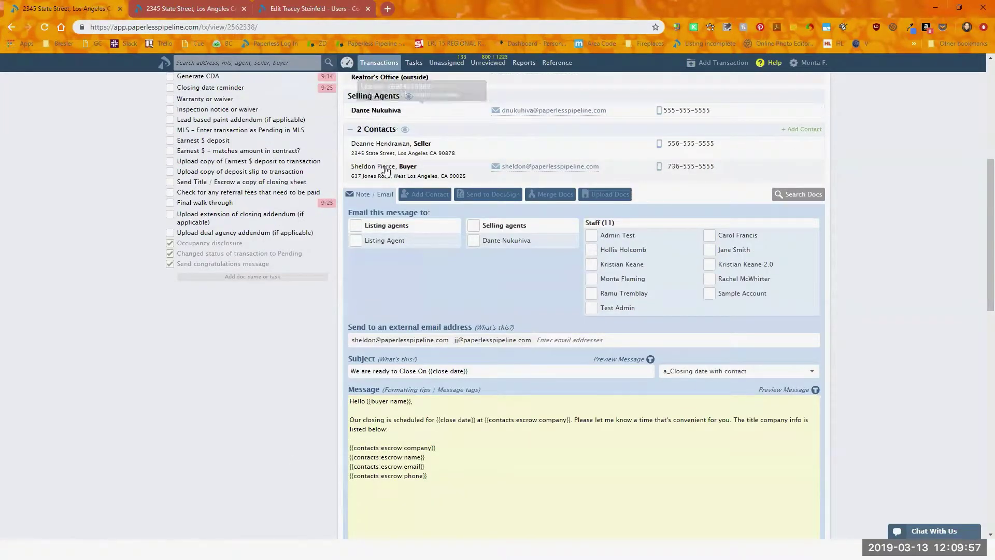
pyautogui.moveTo(369, 145)
pyautogui.mouseDown()
pyautogui.moveTo(408, 334)
pyautogui.moveTo(414, 344)
pyautogui.moveTo(453, 346)
pyautogui.moveTo(455, 444)
pyautogui.moveTo(444, 438)
pyautogui.moveTo(422, 218)
pyautogui.moveTo(385, 149)
pyautogui.mouseUp()
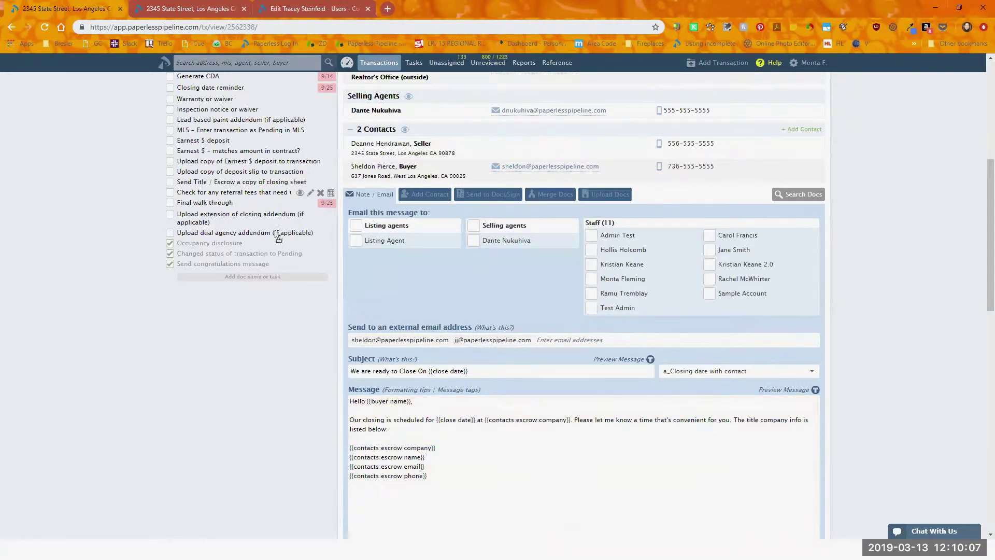
# Step: Add the referral fees and Final walk through checklist tasks to the message
pyautogui.moveTo(283, 241); pyautogui.dragTo(454, 511)
pyautogui.scroll(-4, 604, 456)
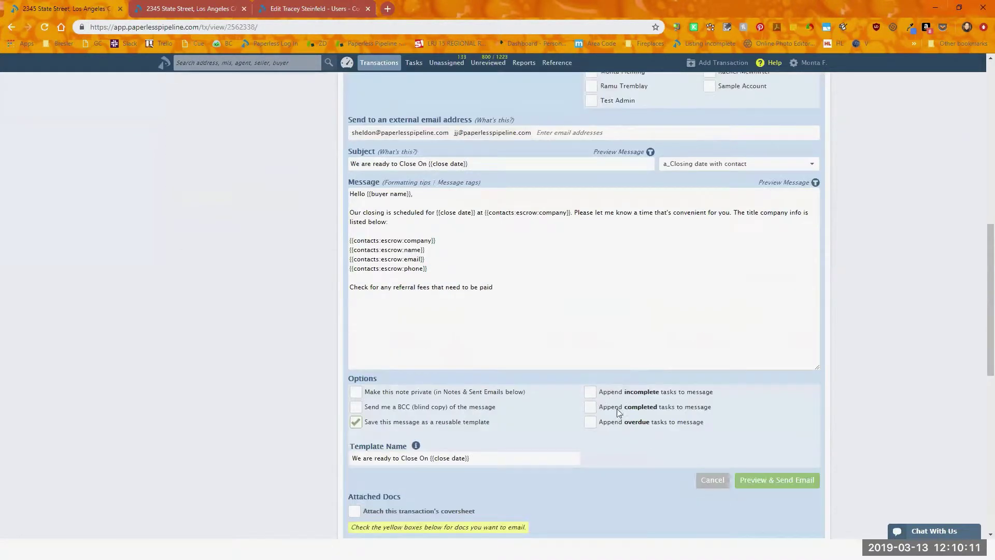
pyautogui.scroll(4, 404, 290)
pyautogui.moveTo(185, 202); pyautogui.dragTo(524, 519)
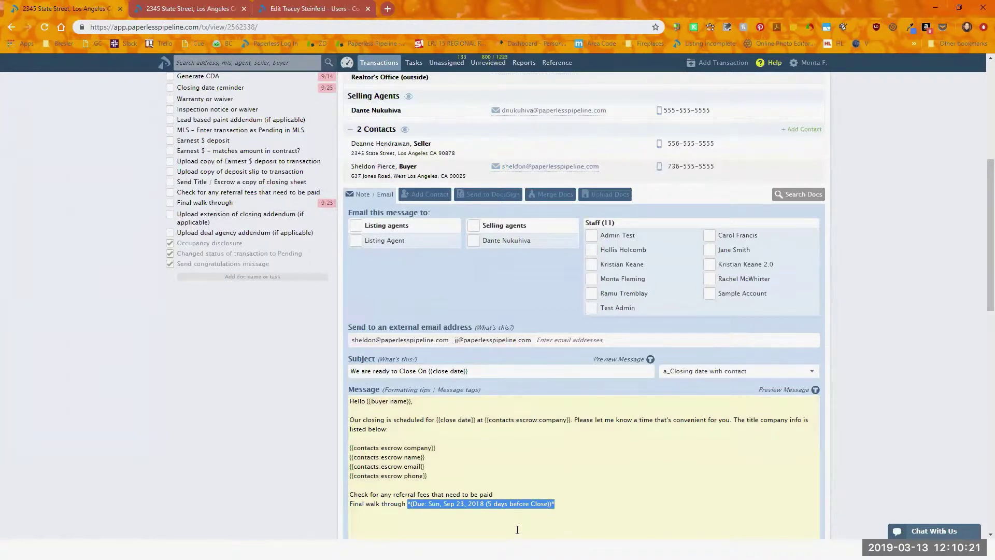
pyautogui.click(517, 530)
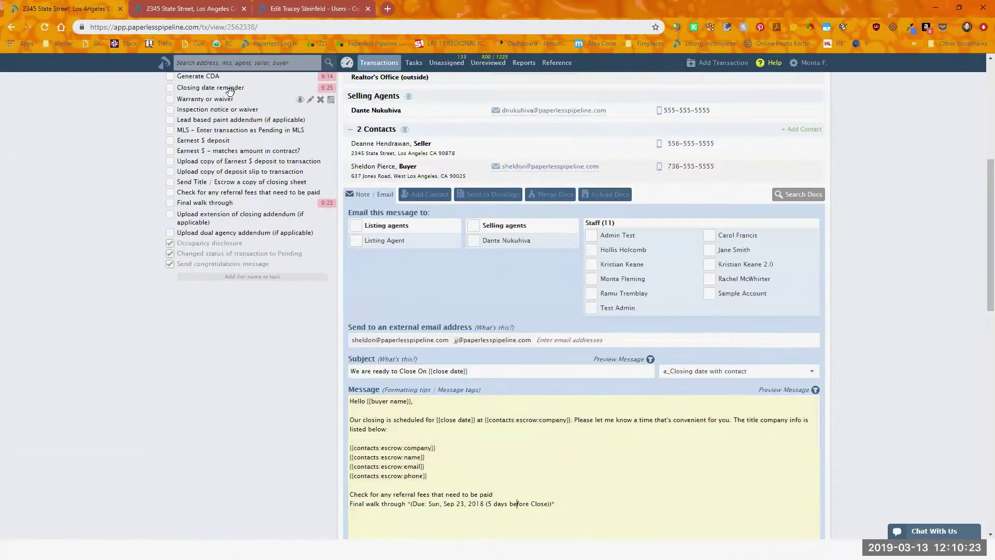
# Step: Add the Closing date reminder and MLS pending checklist tasks to the message
pyautogui.moveTo(228, 88); pyautogui.dragTo(418, 516)
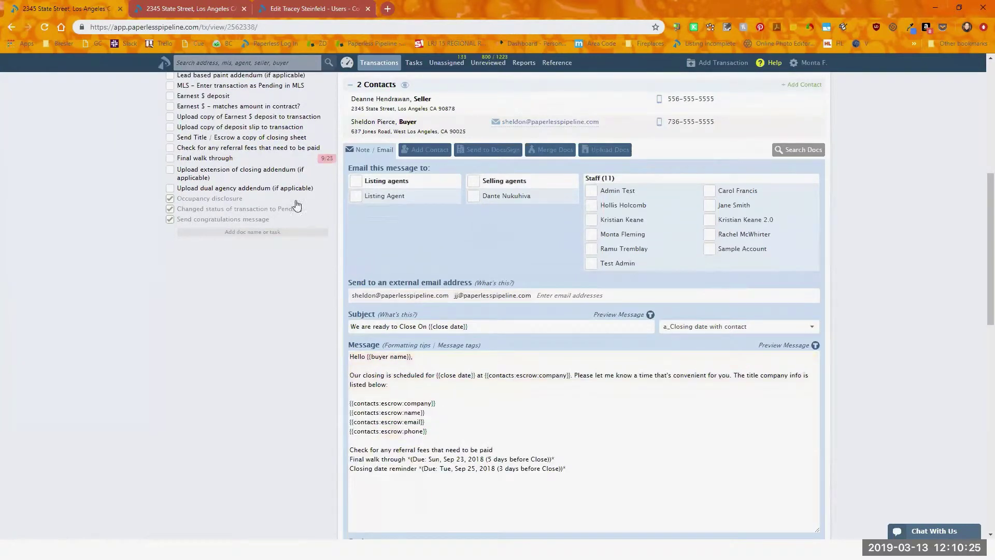
pyautogui.moveTo(380, 284); pyautogui.dragTo(447, 504)
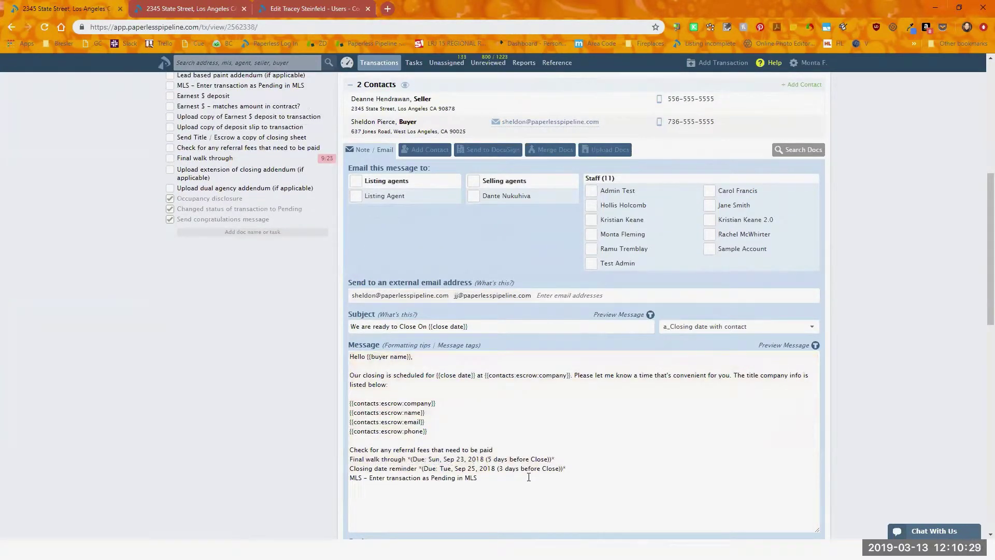
pyautogui.scroll(2, 529, 477)
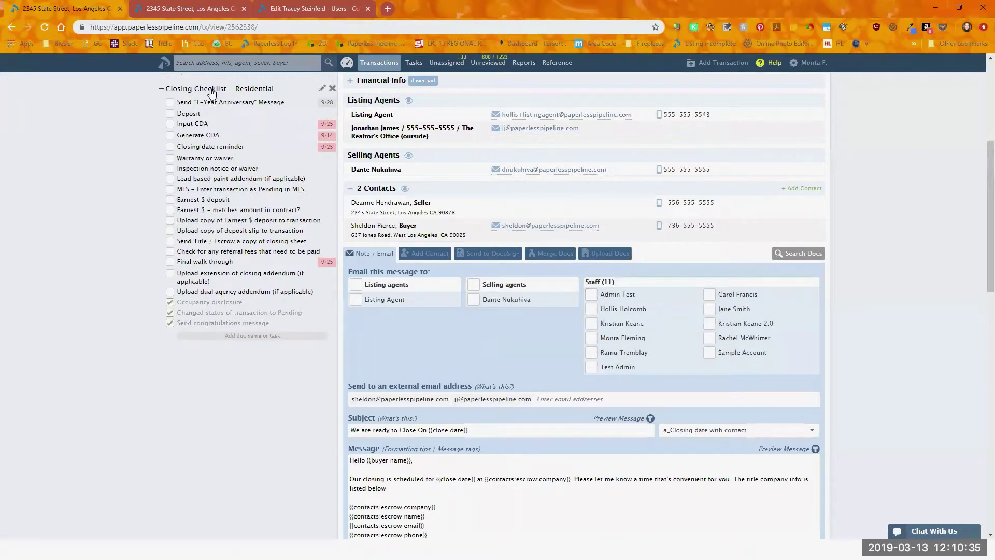
pyautogui.moveTo(210, 90); pyautogui.dragTo(218, 121)
pyautogui.scroll(-3, 557, 456)
pyautogui.scroll(5, 554, 475)
pyautogui.scroll(-4, 554, 471)
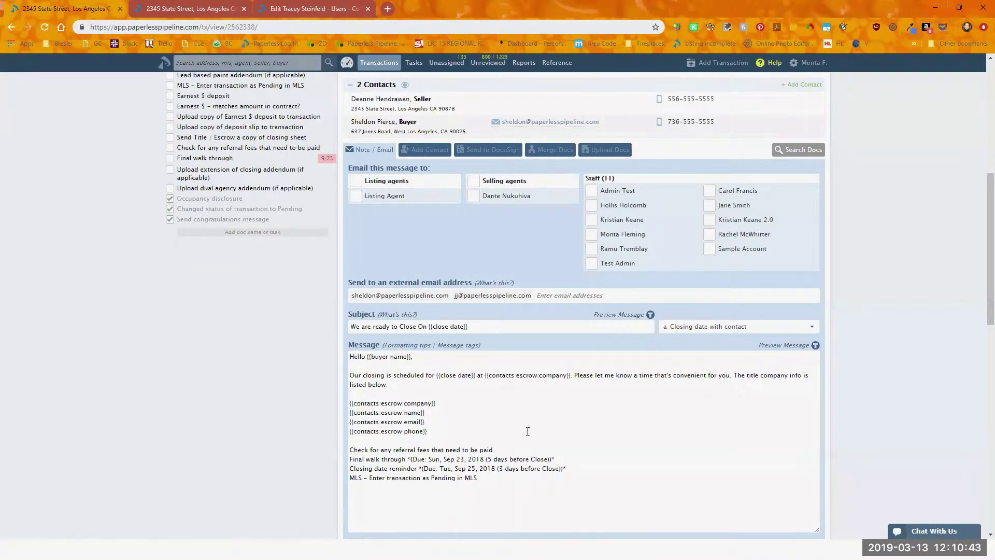
pyautogui.scroll(-4, 681, 450)
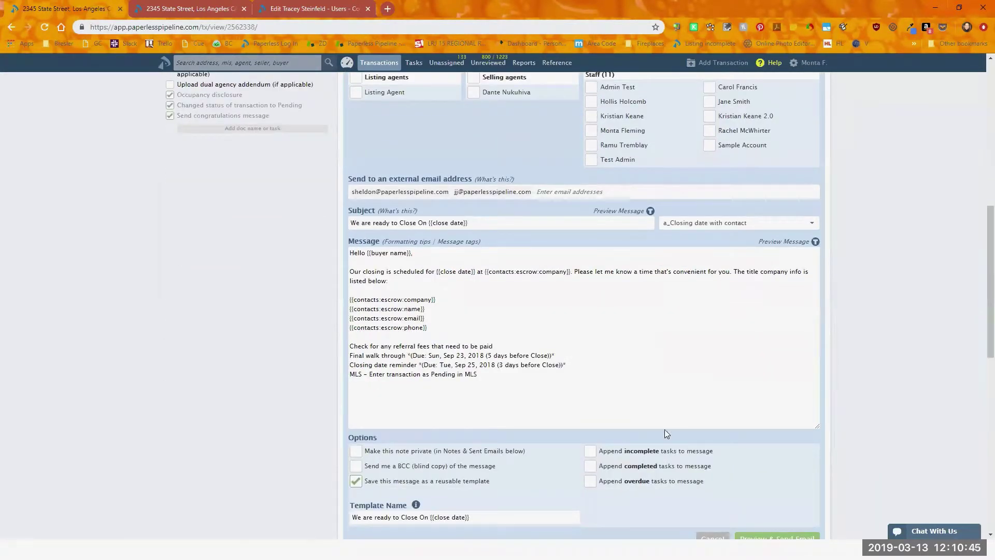
pyautogui.scroll(-1, 548, 350)
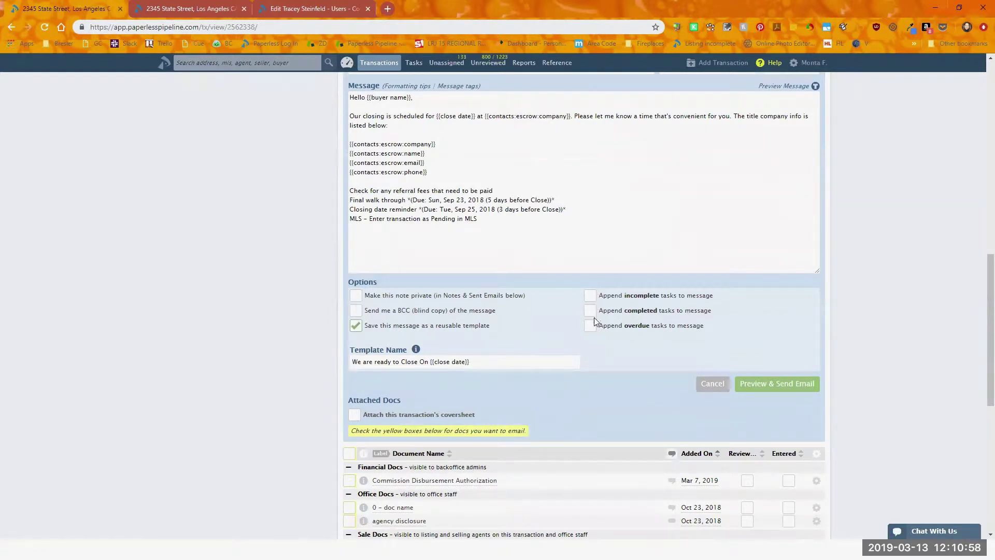
pyautogui.click(591, 296)
pyautogui.click(591, 296)
pyautogui.scroll(2, 587, 389)
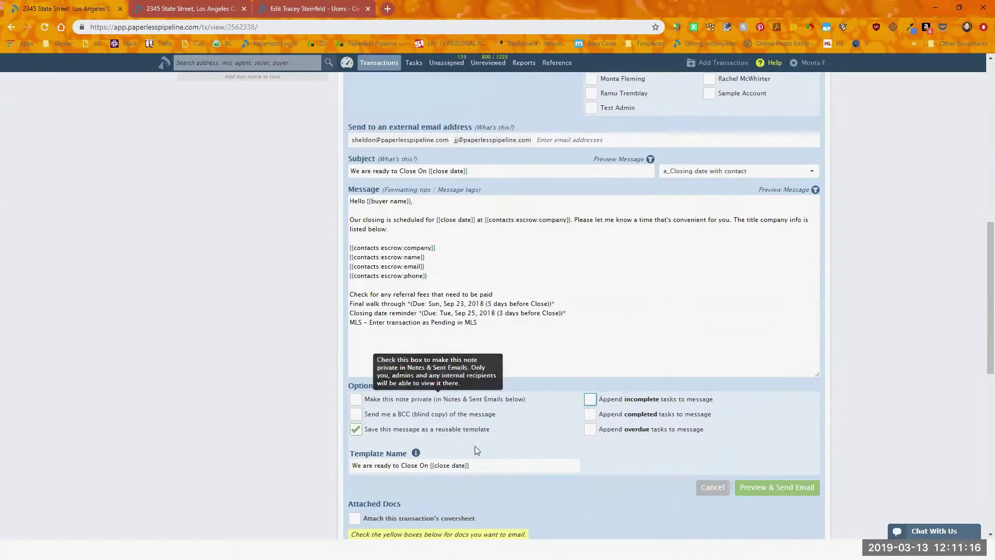
pyautogui.scroll(-1, 478, 452)
pyautogui.scroll(-3, 480, 454)
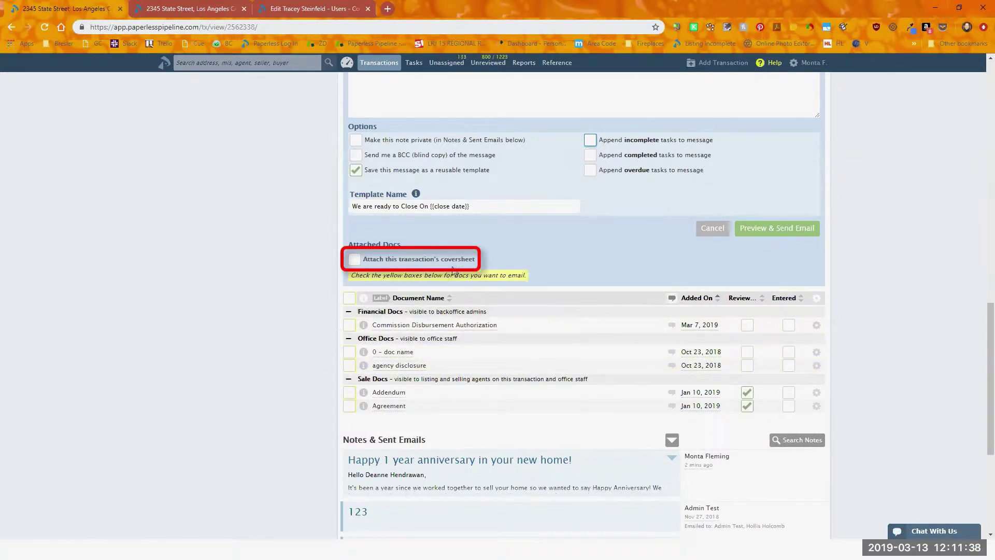
pyautogui.scroll(3, 559, 380)
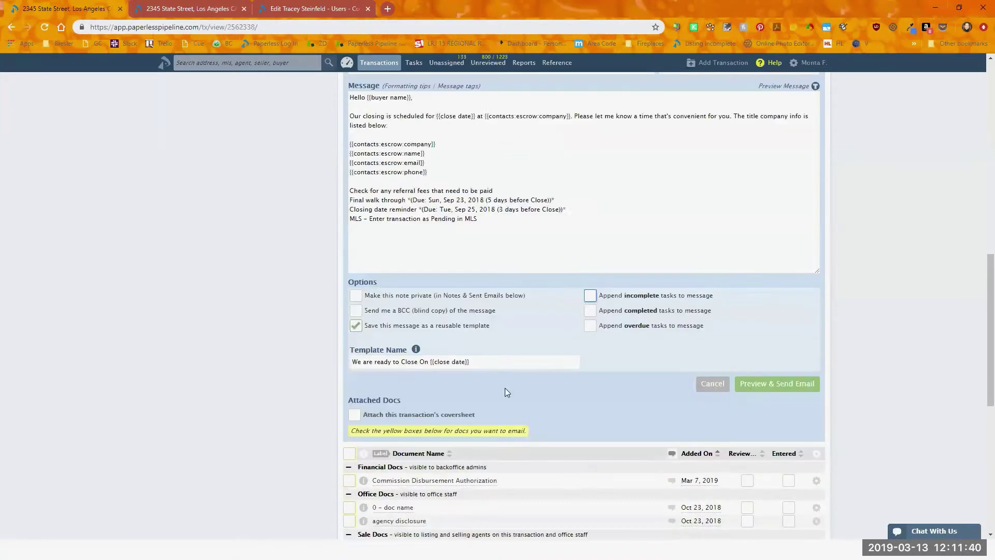
pyautogui.scroll(6, 615, 277)
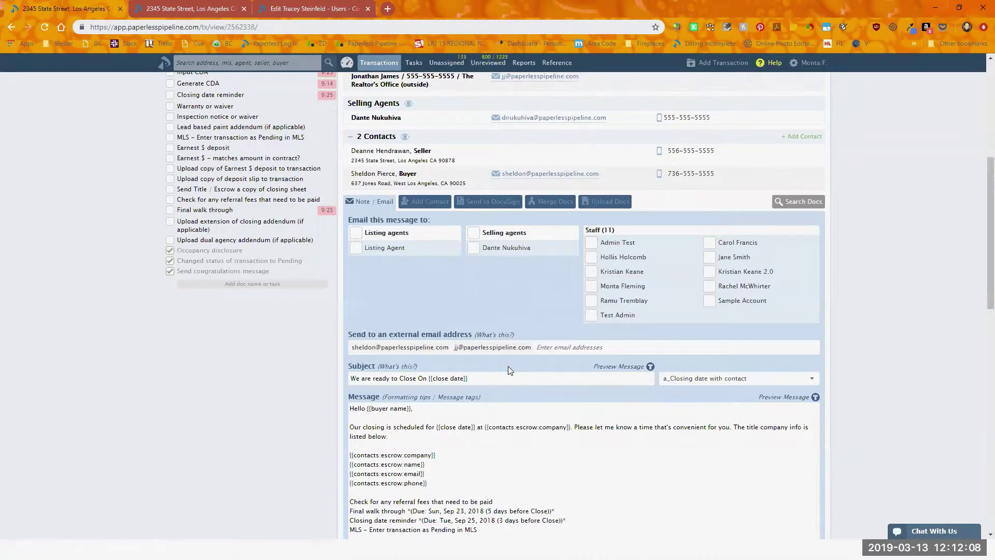
# Step: Tick 'Save this message as a reusable template' for the closing message
pyautogui.scroll(-4, 755, 464)
pyautogui.scroll(-4, 754, 462)
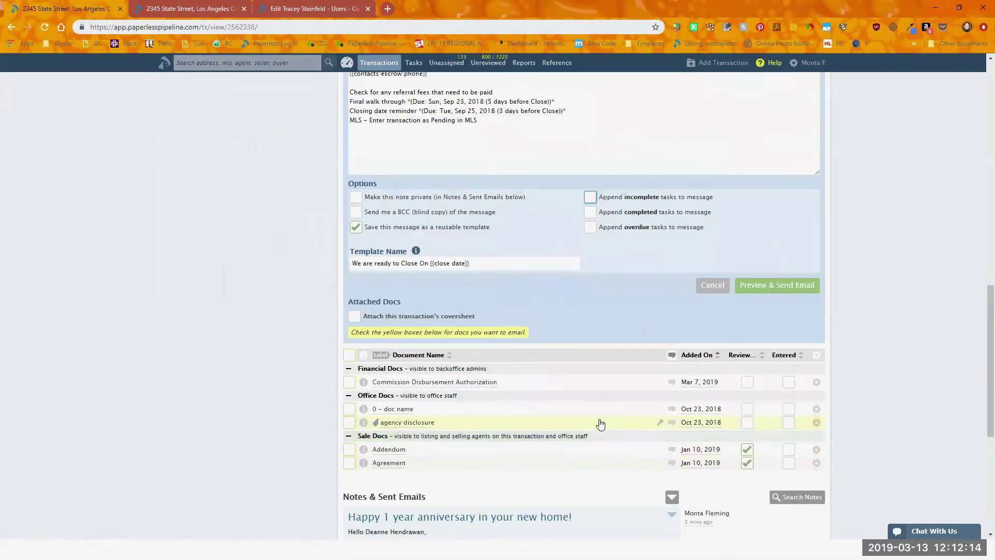
pyautogui.scroll(5, 600, 420)
pyautogui.scroll(3, 600, 420)
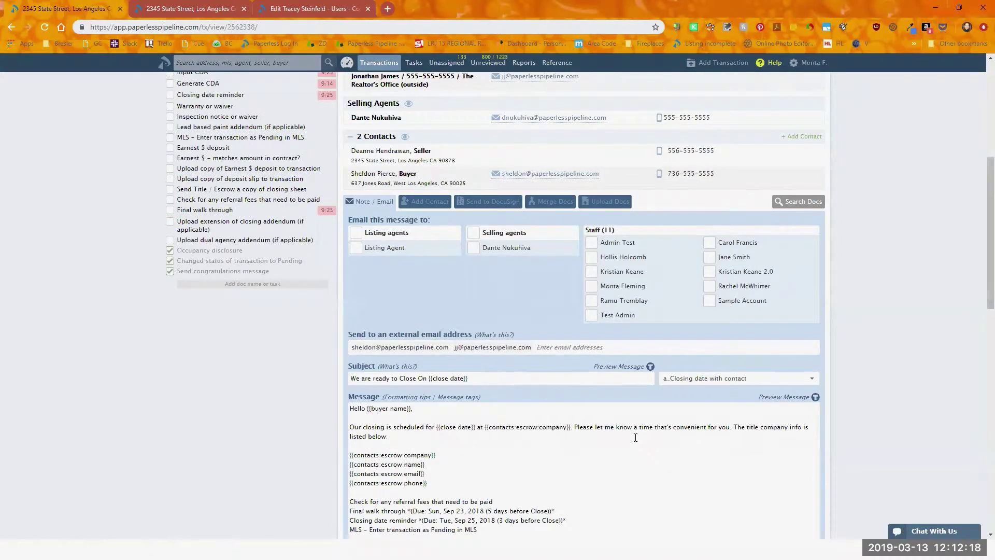
pyautogui.scroll(-5, 283, 356)
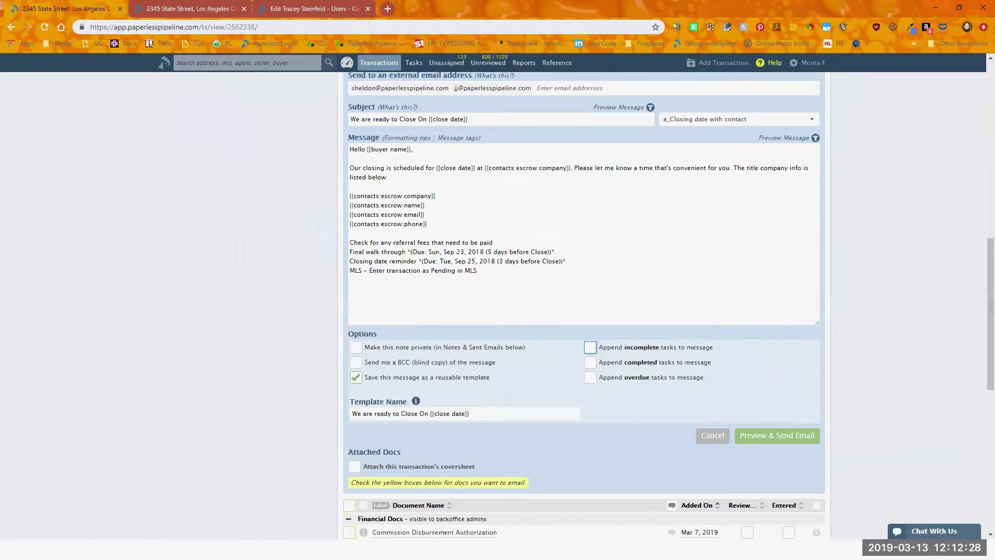
pyautogui.scroll(6, 41, 226)
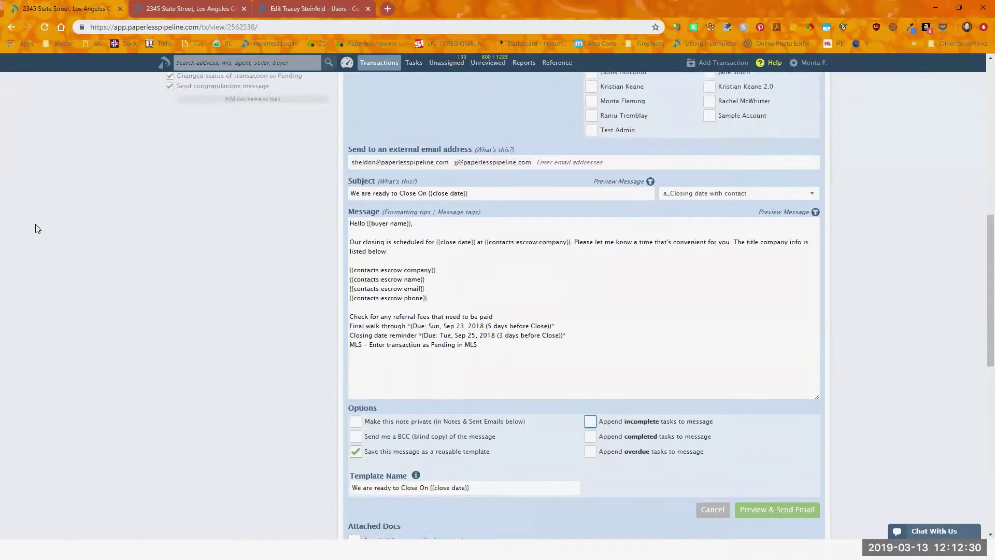
pyautogui.scroll(2, 80, 255)
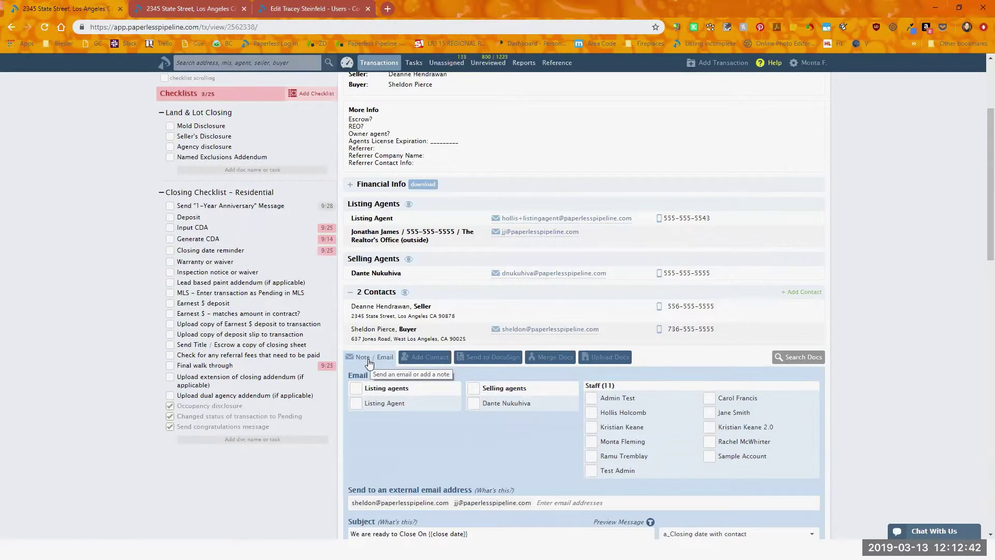
pyautogui.scroll(-8, 370, 362)
pyautogui.click(357, 376)
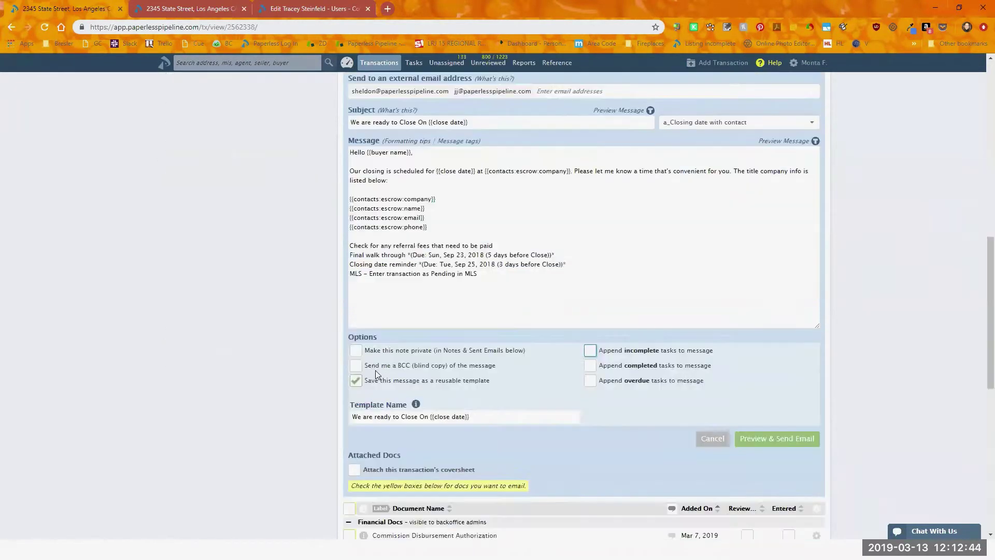
# Step: Attach all five transaction documents via the document table's header checkbox
pyautogui.scroll(-3, 359, 378)
pyautogui.click(348, 349)
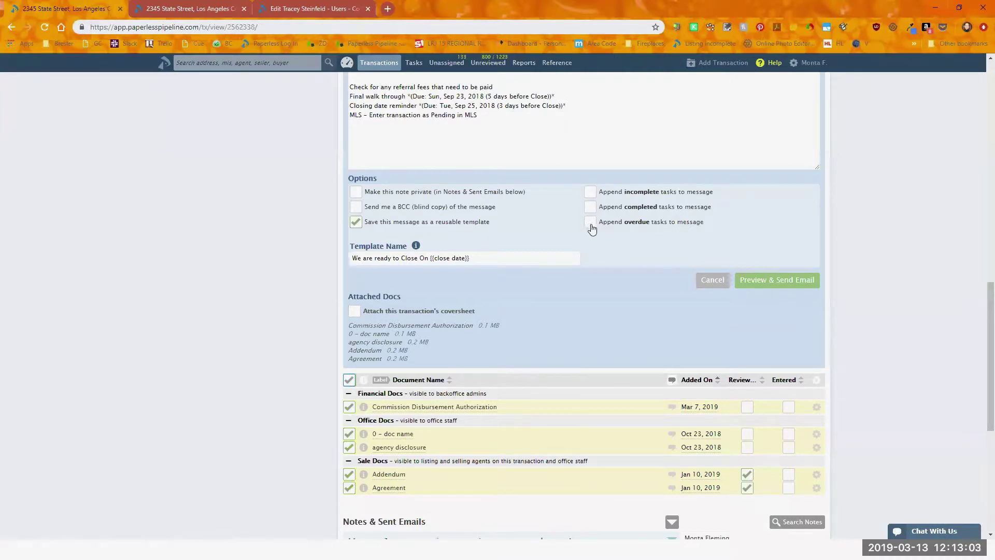
pyautogui.scroll(4, 641, 271)
# Step: Turn on 'Append incomplete tasks to message' in the Options
pyautogui.scroll(1, 658, 308)
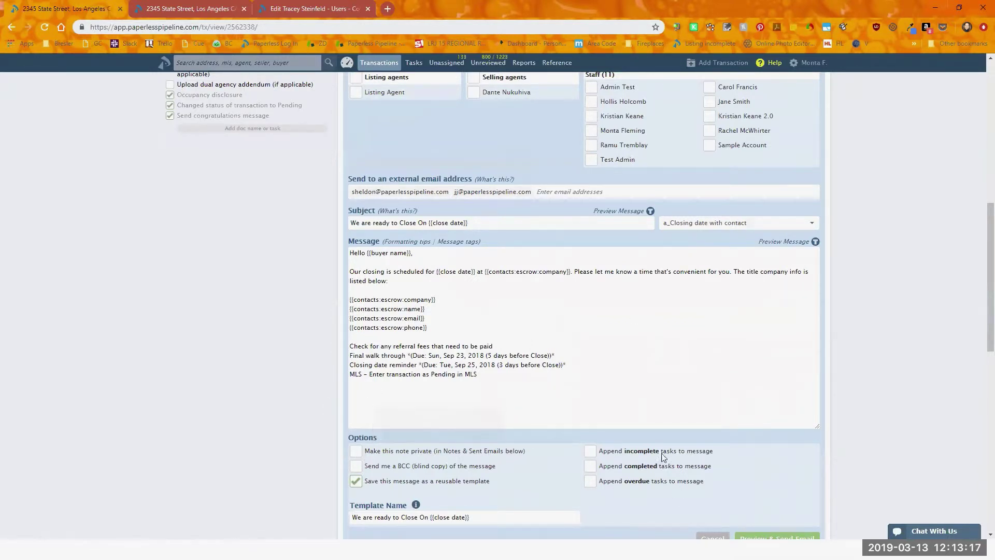
pyautogui.scroll(3, 661, 451)
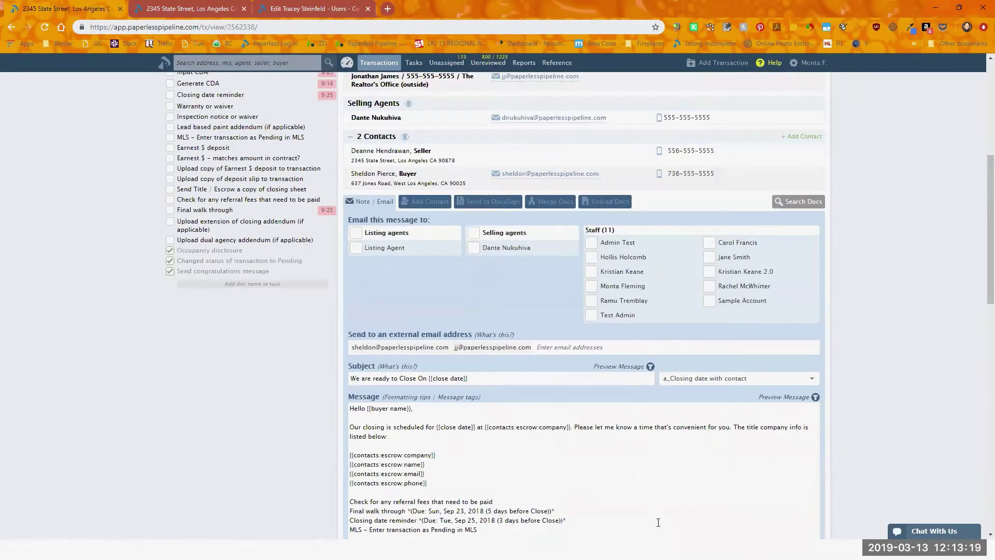
pyautogui.scroll(-4, 632, 409)
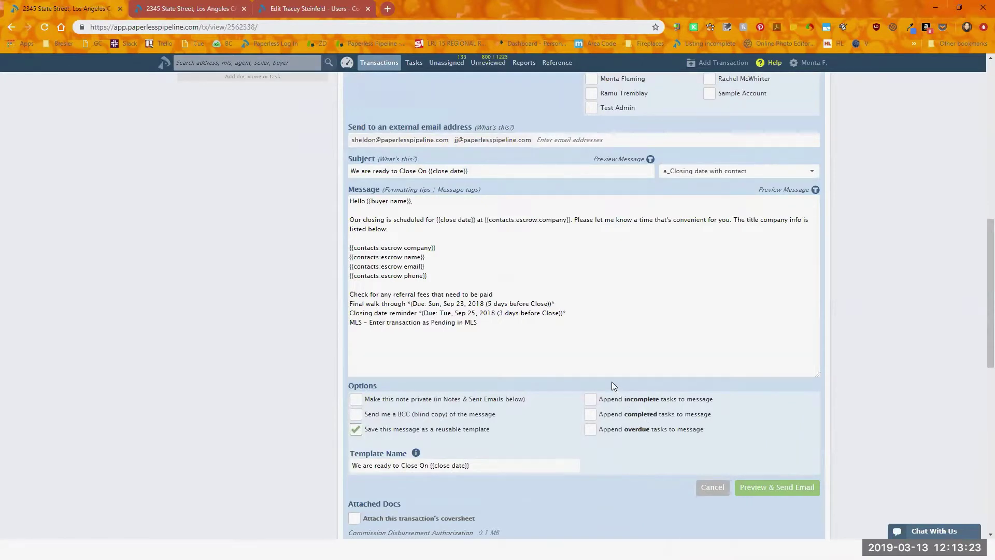
pyautogui.scroll(4, 612, 382)
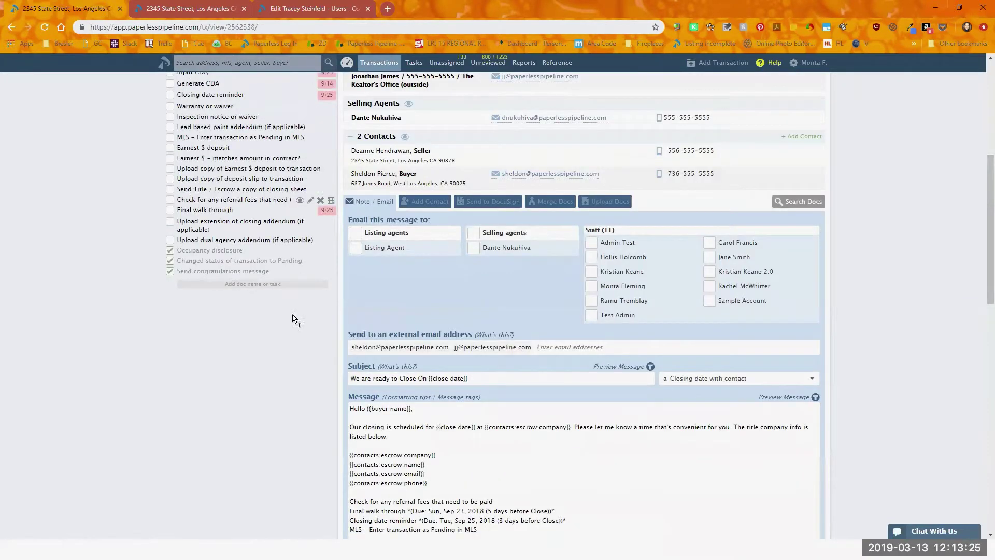
pyautogui.moveTo(217, 200)
pyautogui.mouseDown()
pyautogui.moveTo(429, 497)
pyautogui.moveTo(207, 244)
pyautogui.moveTo(217, 139)
pyautogui.mouseUp()
pyautogui.scroll(-3, 387, 449)
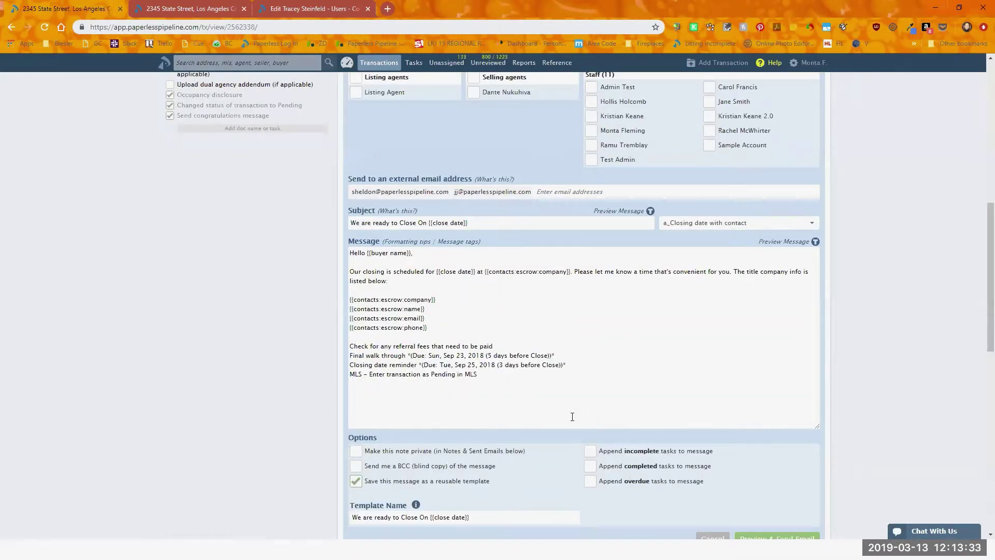
pyautogui.scroll(1, 572, 417)
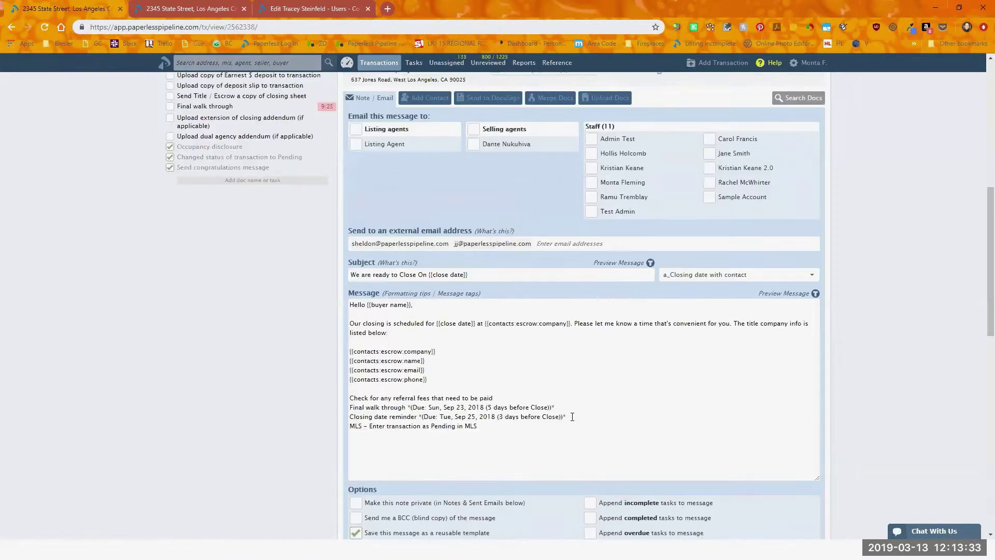
pyautogui.click(594, 504)
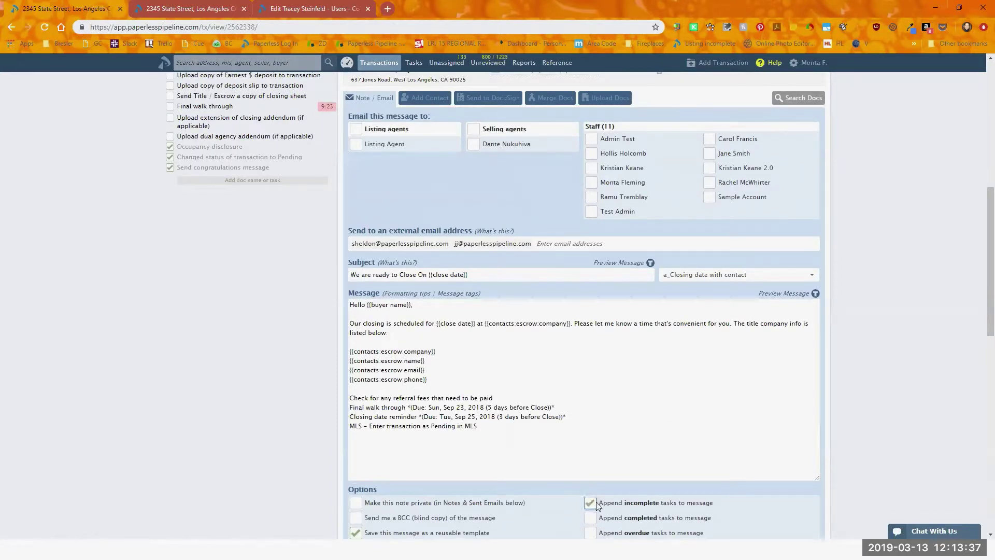
# Step: Tick one staff member under 'Email this message to' to add them as a recipient
pyautogui.click(592, 183)
pyautogui.scroll(-2, 620, 423)
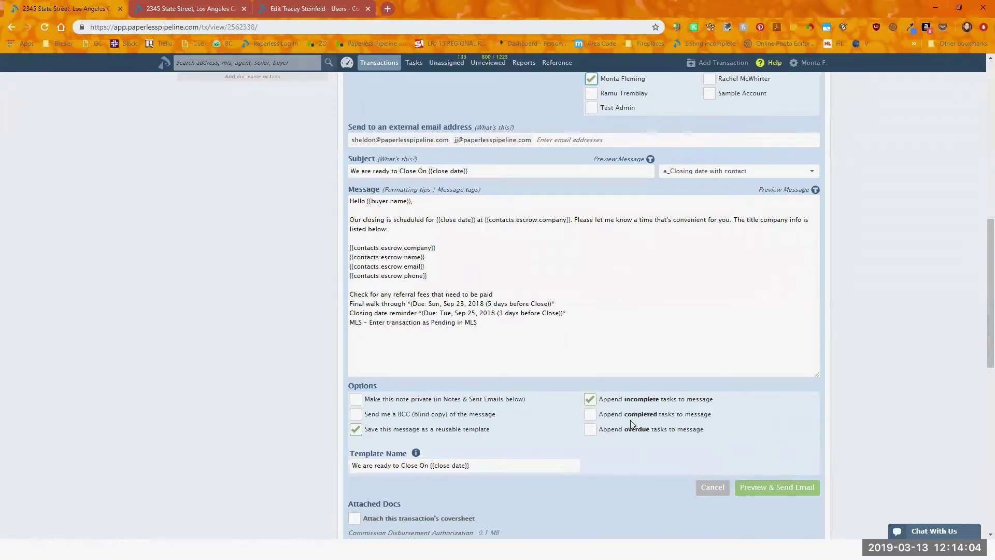
pyautogui.scroll(4, 646, 413)
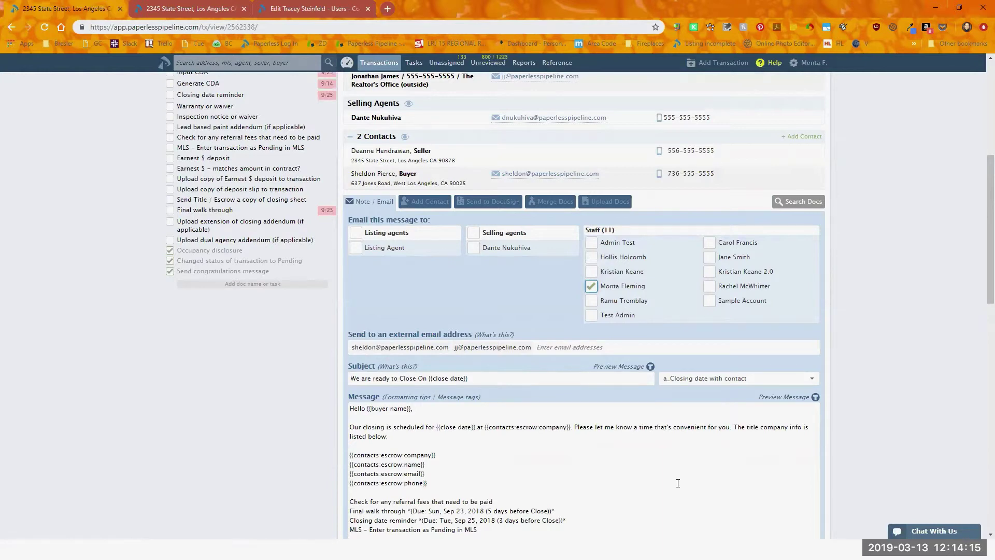
# Step: Remove both external email addresses and uncheck the staff member, leaving no recipients
pyautogui.scroll(-2, 678, 483)
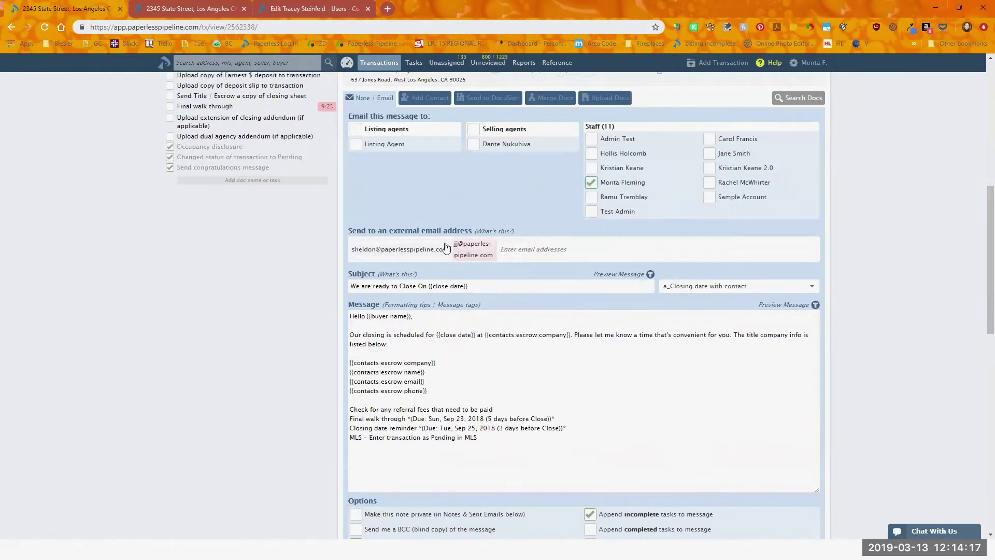
pyautogui.click(447, 248)
pyautogui.click(399, 249)
pyautogui.click(591, 183)
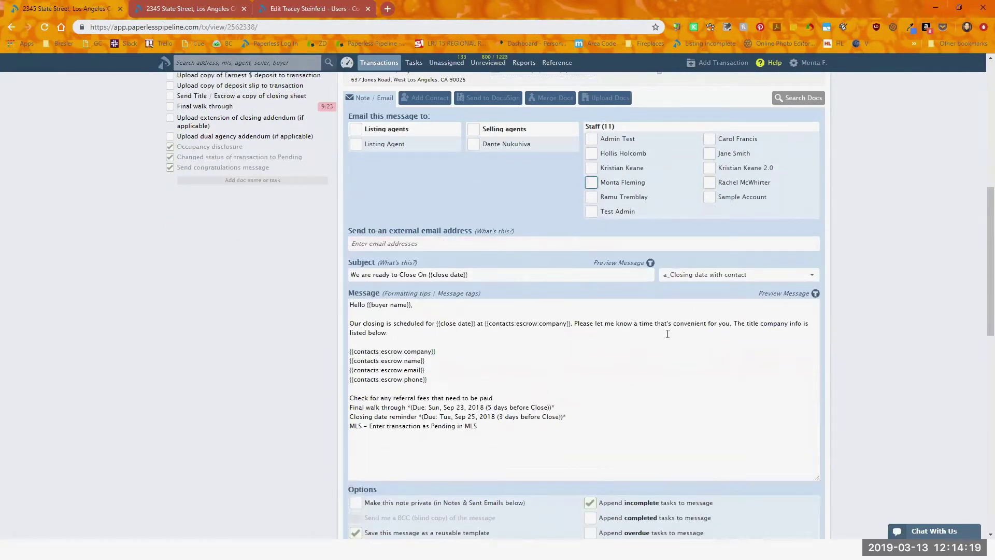
pyautogui.scroll(-2, 667, 334)
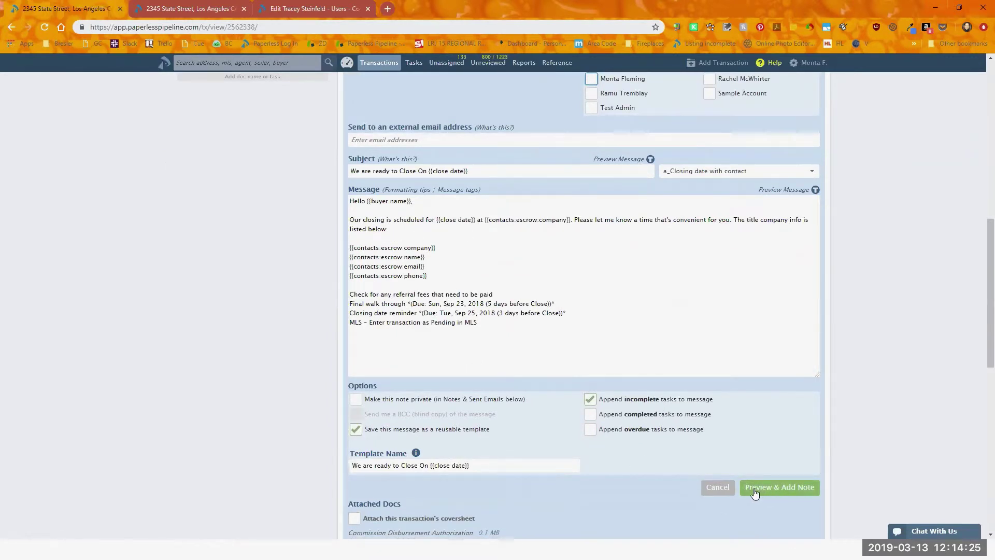
pyautogui.scroll(-8, 568, 472)
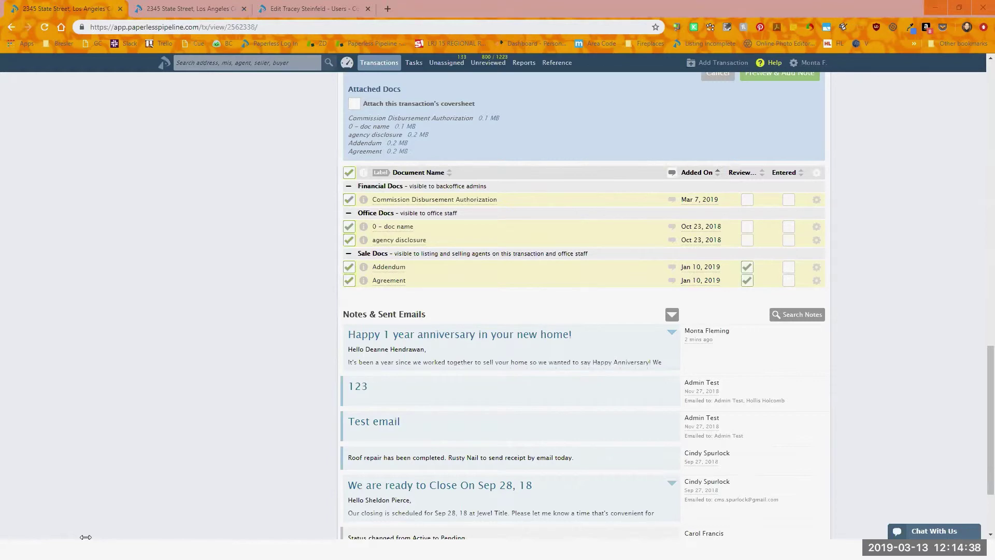
pyautogui.scroll(8, 529, 370)
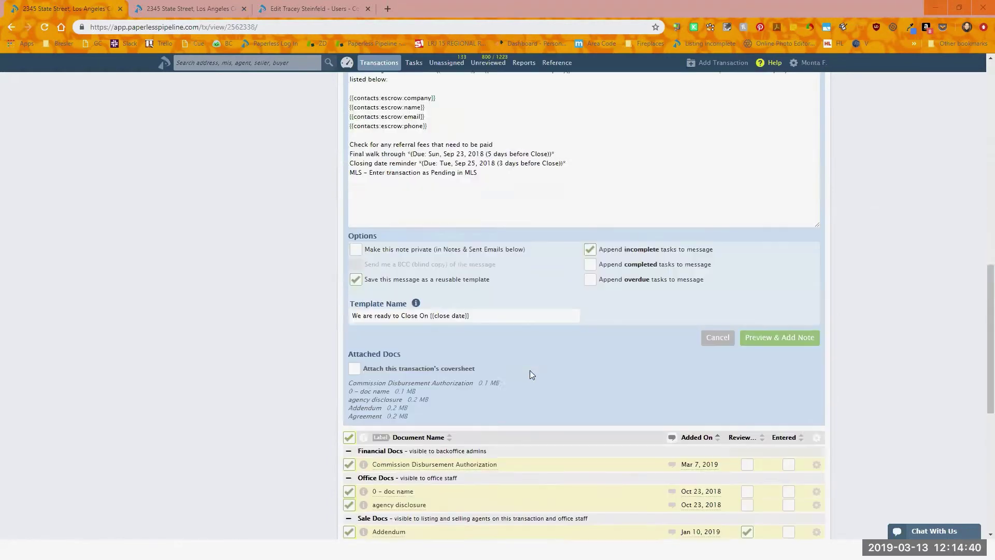
pyautogui.scroll(5, 507, 361)
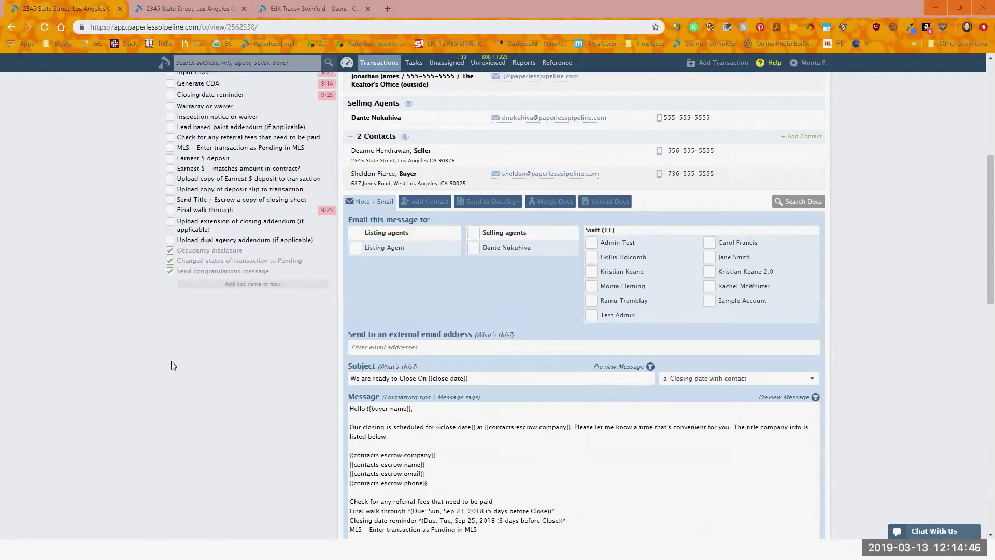
pyautogui.scroll(4, 173, 366)
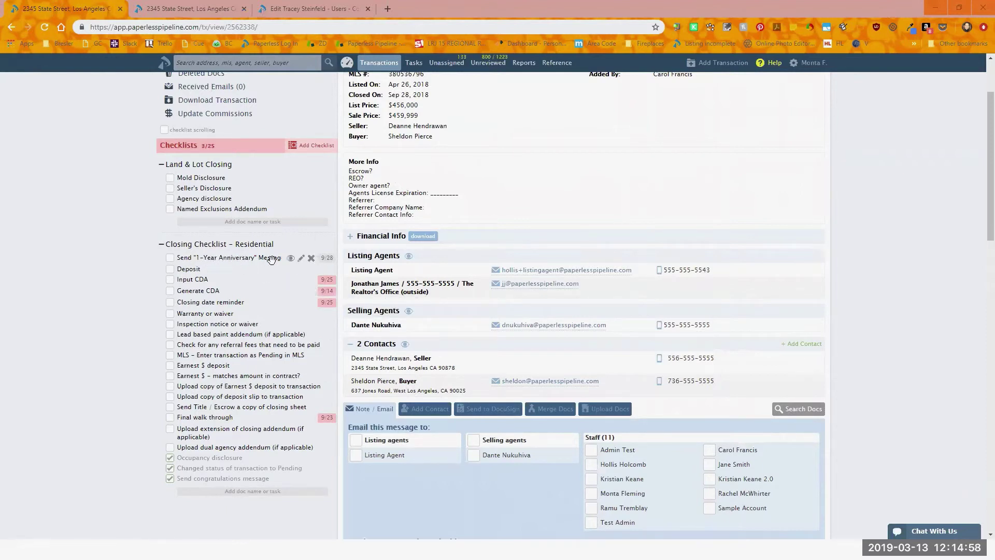
pyautogui.scroll(1, 594, 264)
pyautogui.scroll(1, 593, 265)
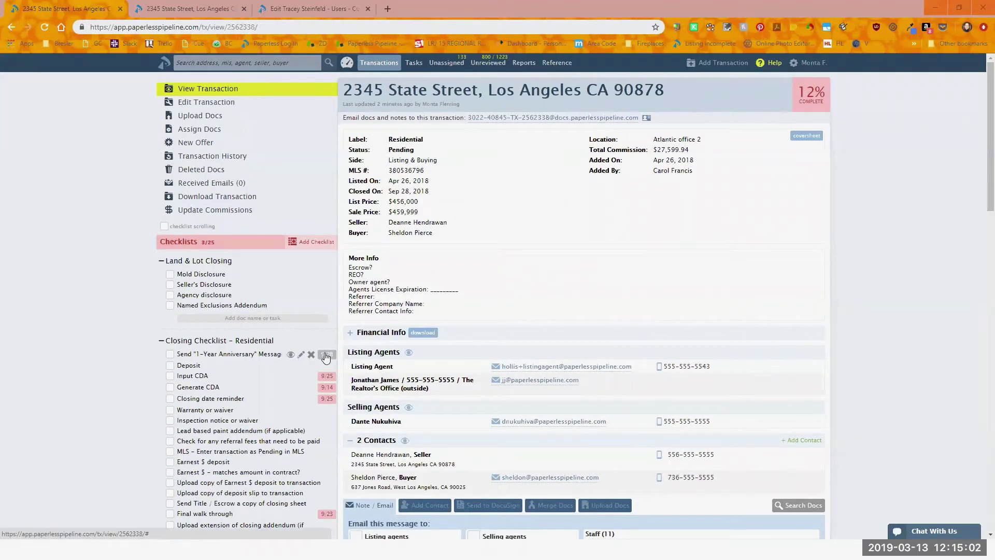
pyautogui.moveTo(330, 358)
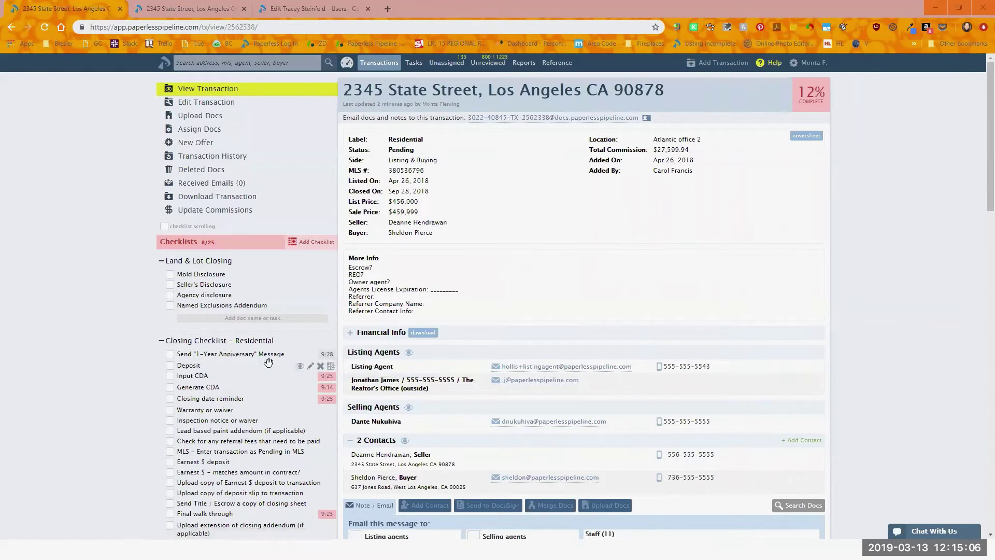
pyautogui.scroll(-1, 436, 389)
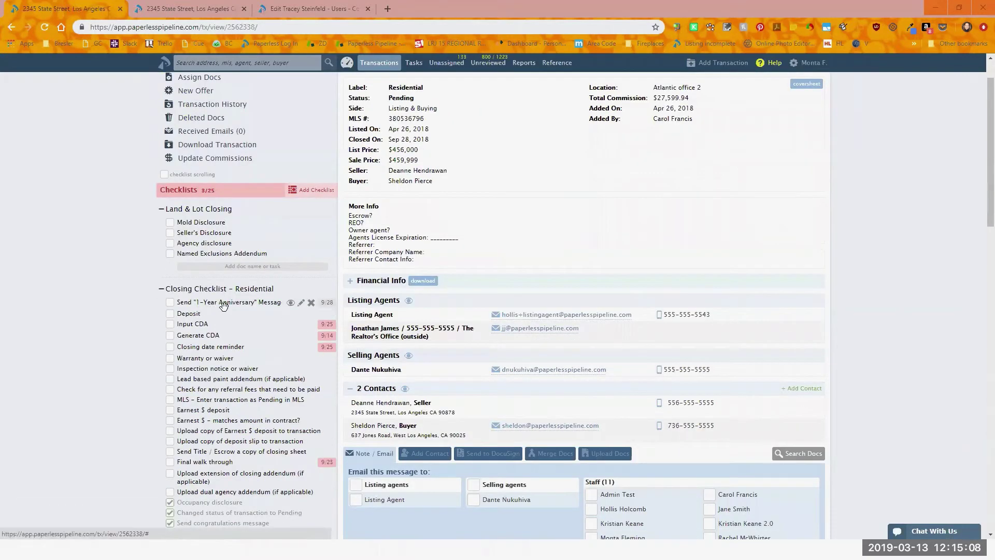
pyautogui.scroll(-1, 705, 470)
pyautogui.scroll(-3, 705, 470)
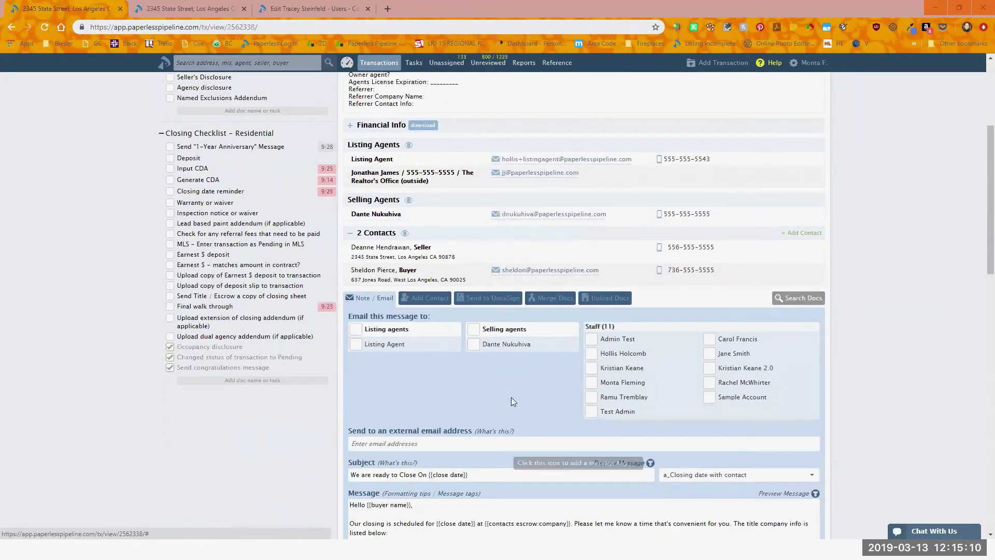
# Step: Load the '1-Year Anniversary Message' template, subject 'Happy 1 year anniversary in your new home!'
pyautogui.scroll(-3, 763, 461)
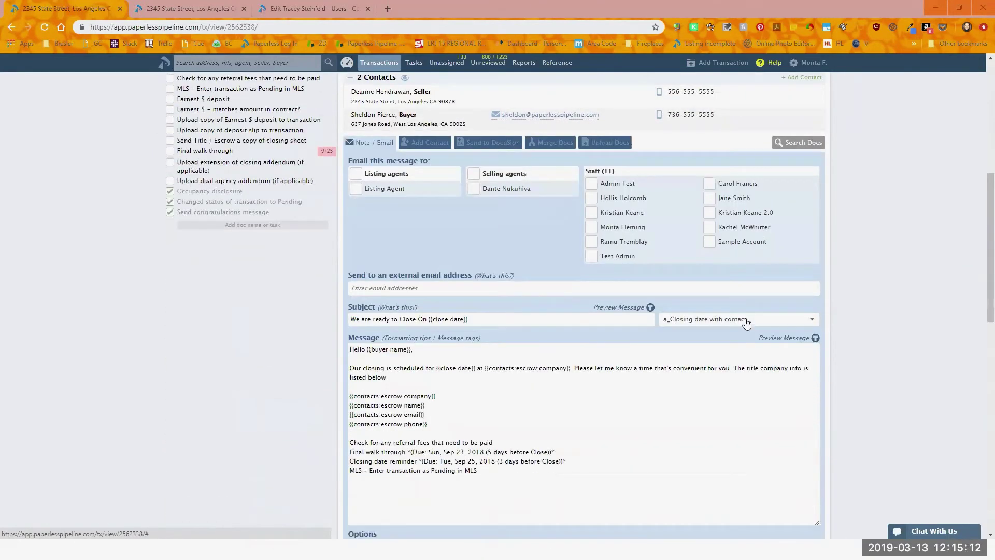
pyautogui.click(736, 320)
pyautogui.click(725, 347)
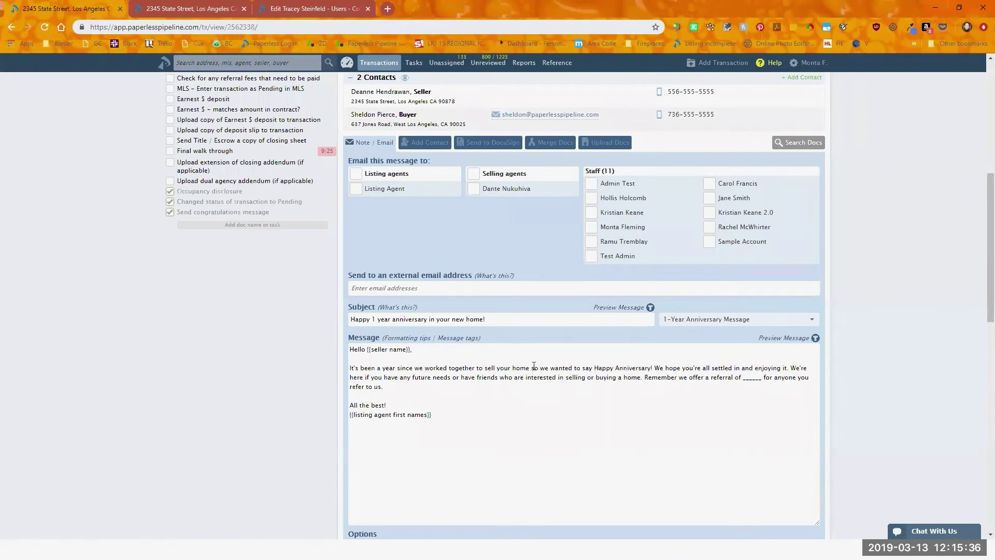
pyautogui.scroll(4, 318, 395)
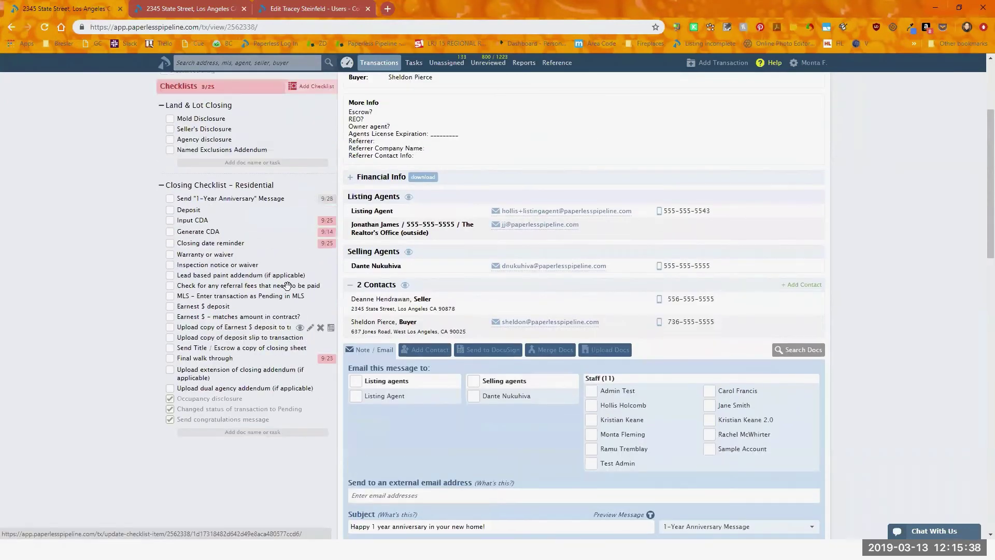